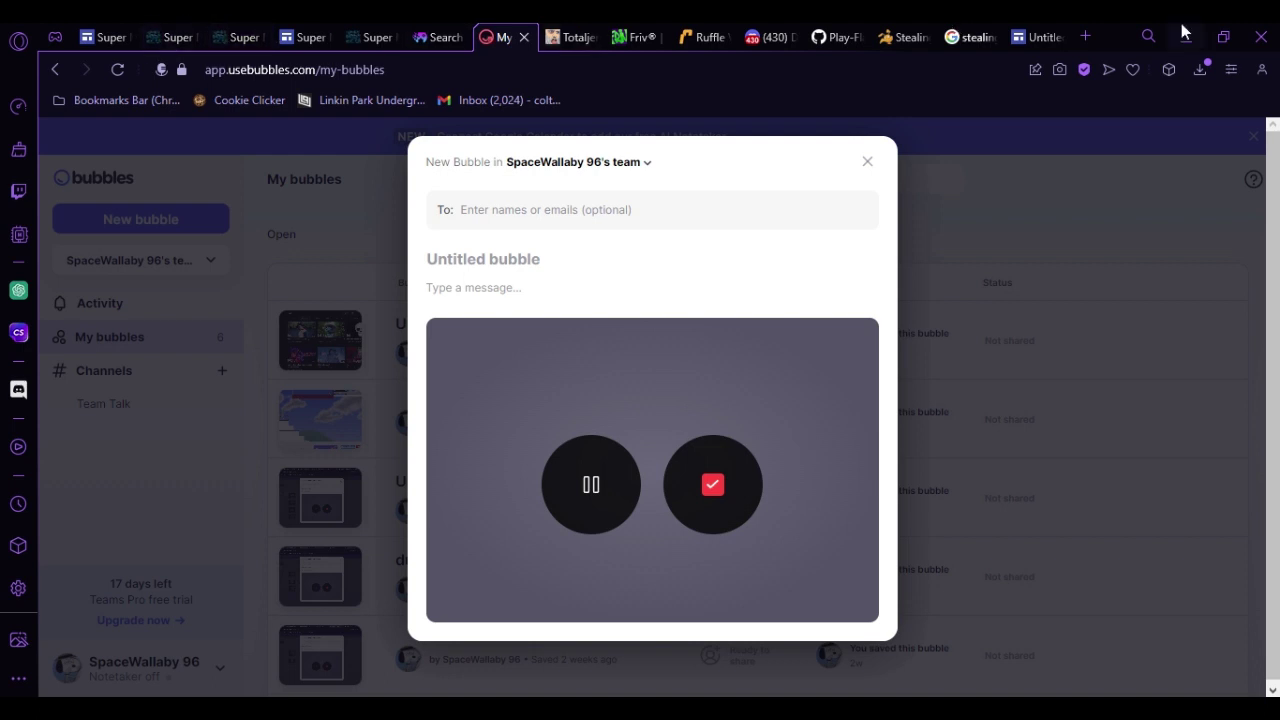
Copy all four lines of the Ruffle Flash Player Code file from its GitHub repository.
left_click(1025, 41)
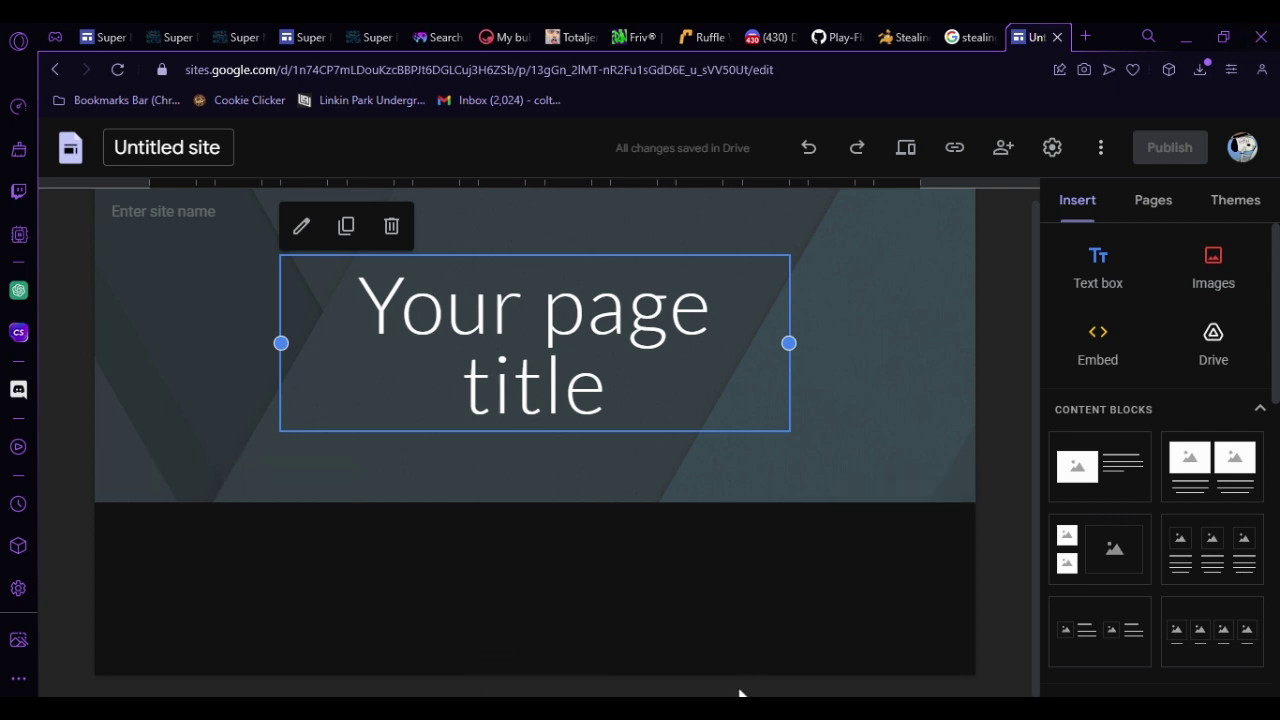
left_click(540, 578)
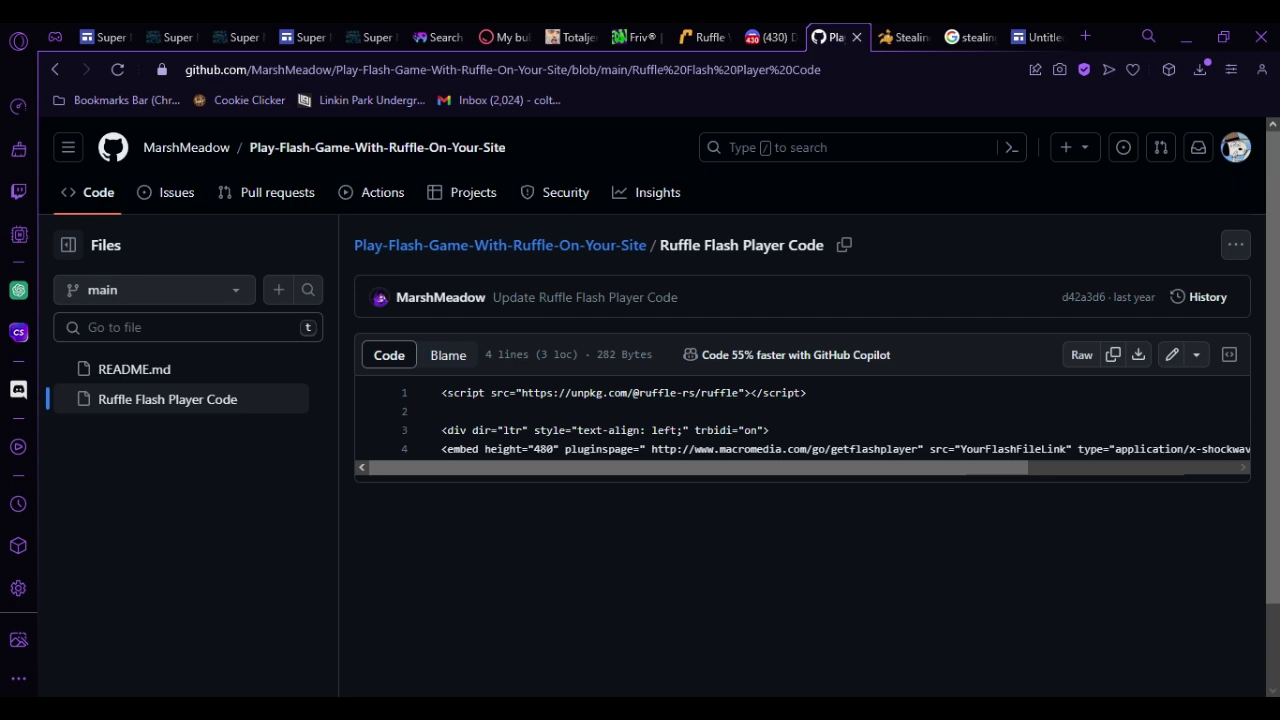
key("ctrl+a")
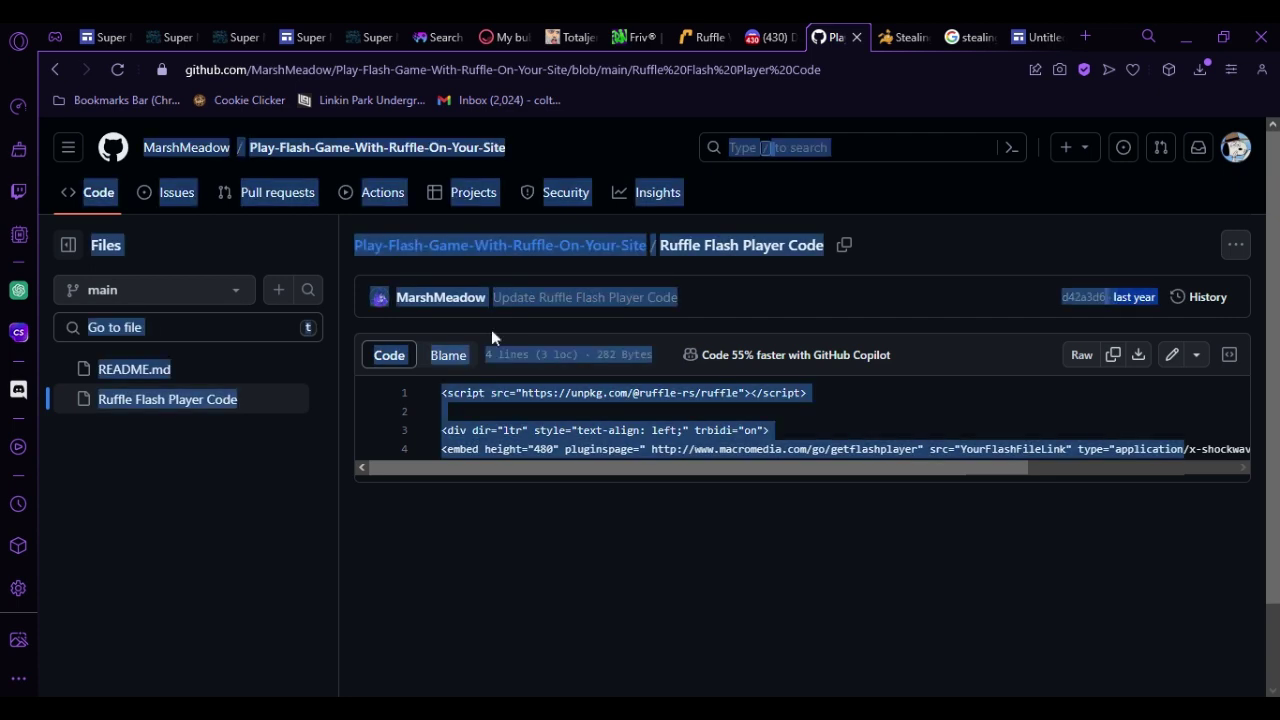
left_click(404, 392)
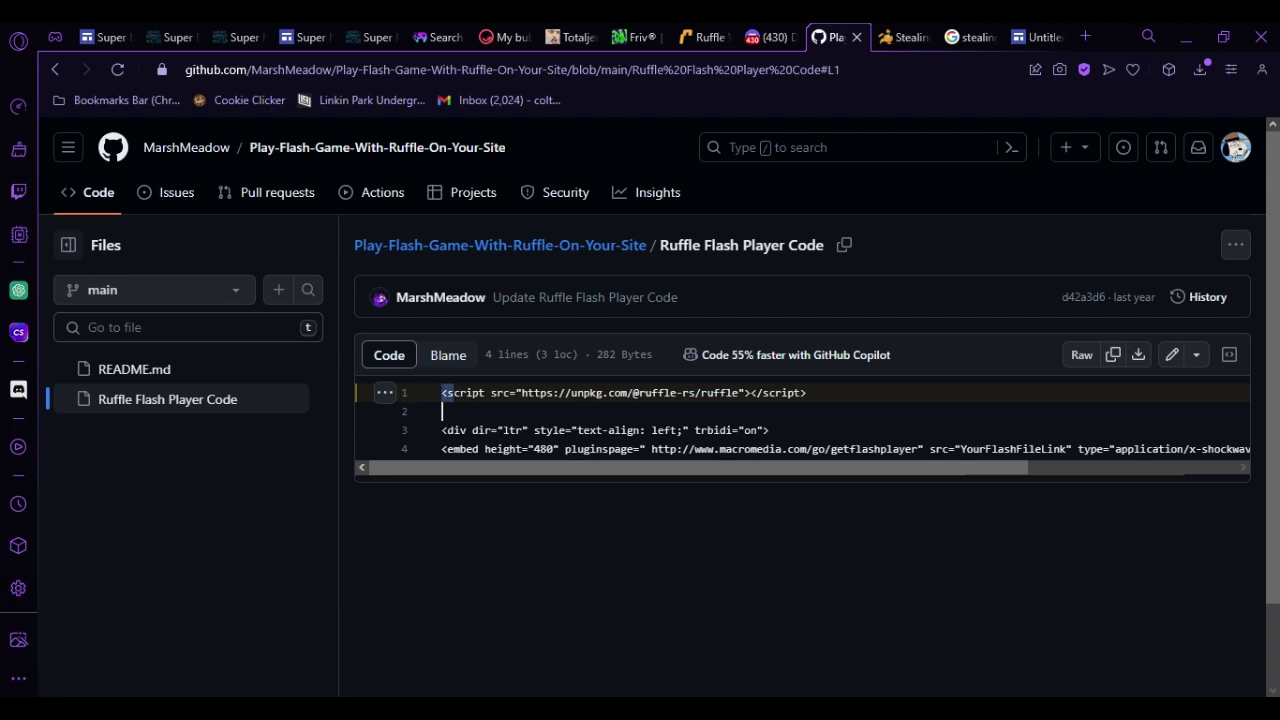
left_click_drag(441, 392, 1278, 462)
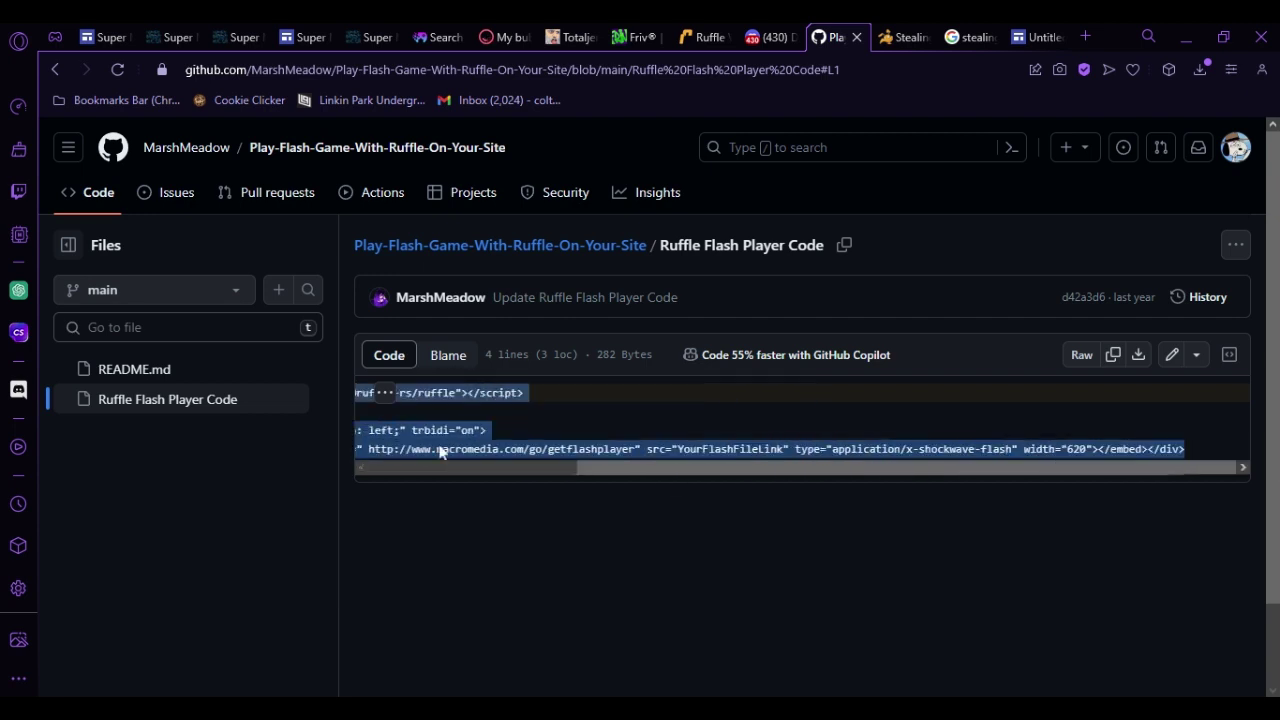
Start a code embed below the header of the untitled Google Sites page and paste the copied Ruffle code into it.
left_click(1065, 33)
double_click(535, 531)
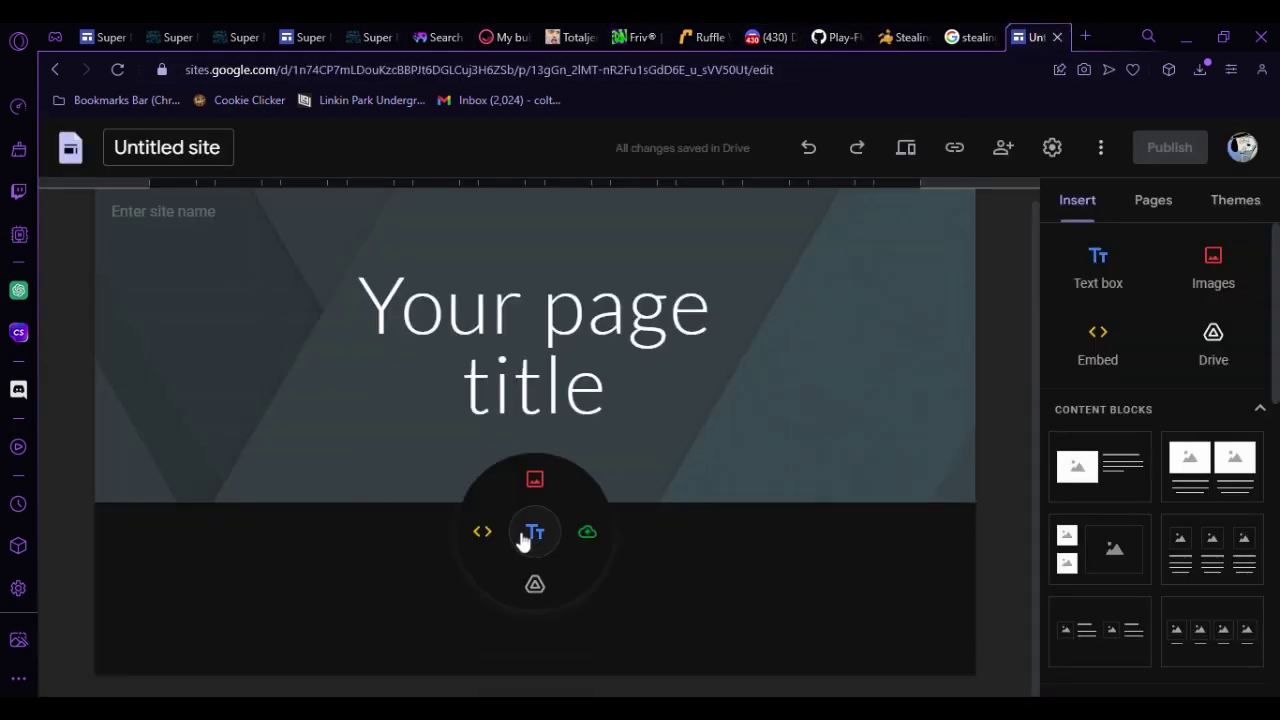
left_click(478, 533)
left_click(559, 350)
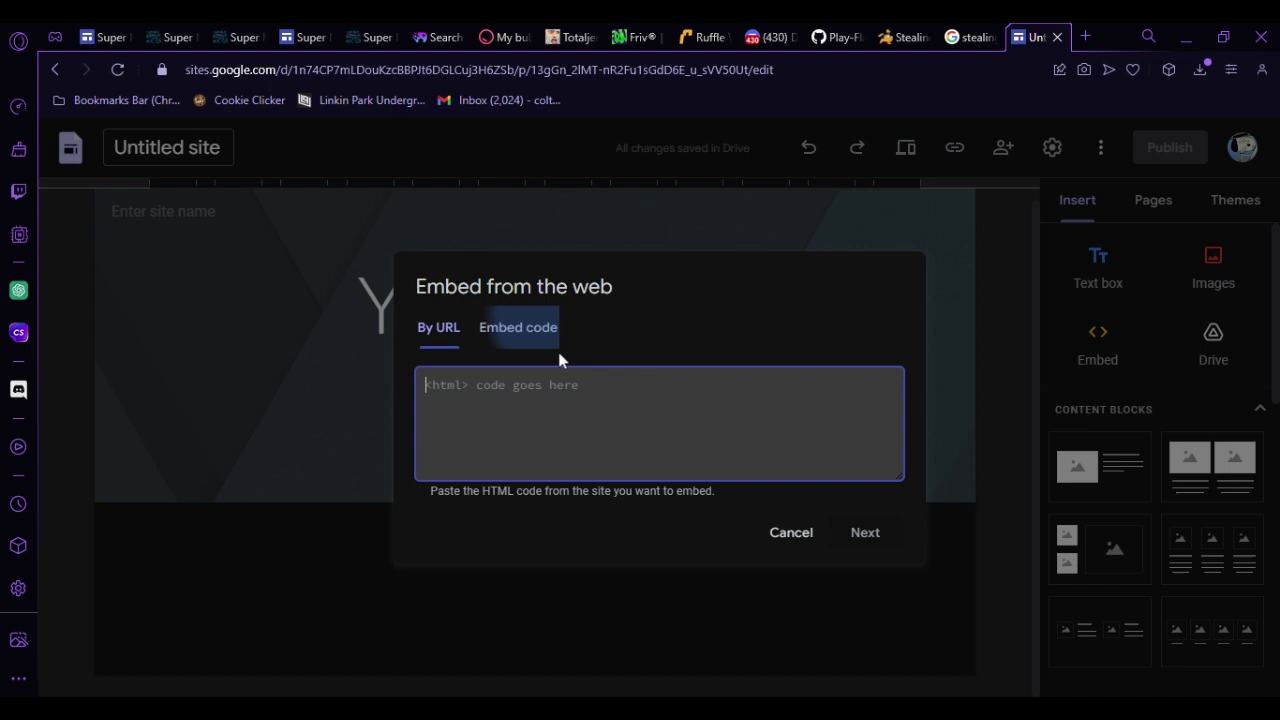
type("<script src=\"https://unpkg.com/@ruffle-rs/ruffle\"></script>  <div dir=\"ltr\" style=\"text-align: left;\" trbidi=\"on\"> <embed height=\"480\" pluginspage=\"http://www.macromedia.com/go/getflashplayer\" src=\"YourFlashFileLink\" type=\"application/x-shockwave-flash\" width=\"620\"></embed></div>")
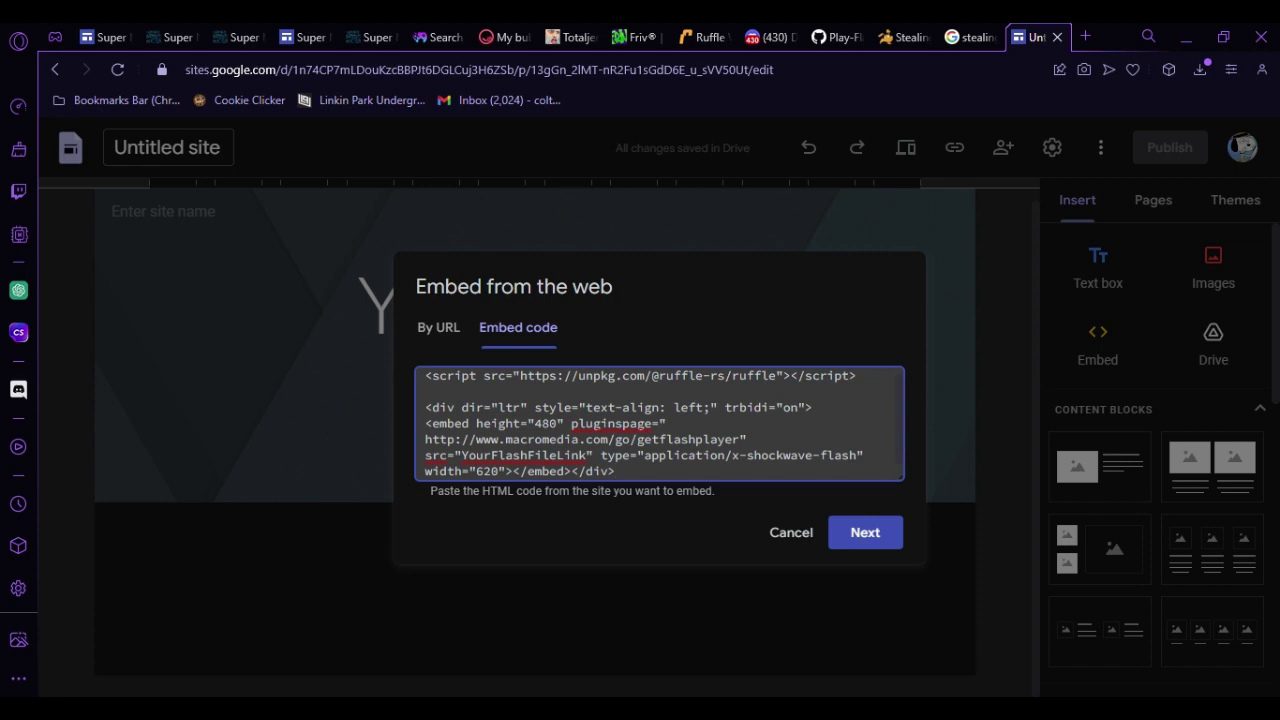
On the IzzyGames site, search for "shopping cart hero" and open the Shopping Cart Hero 2 game page.
left_click(893, 37)
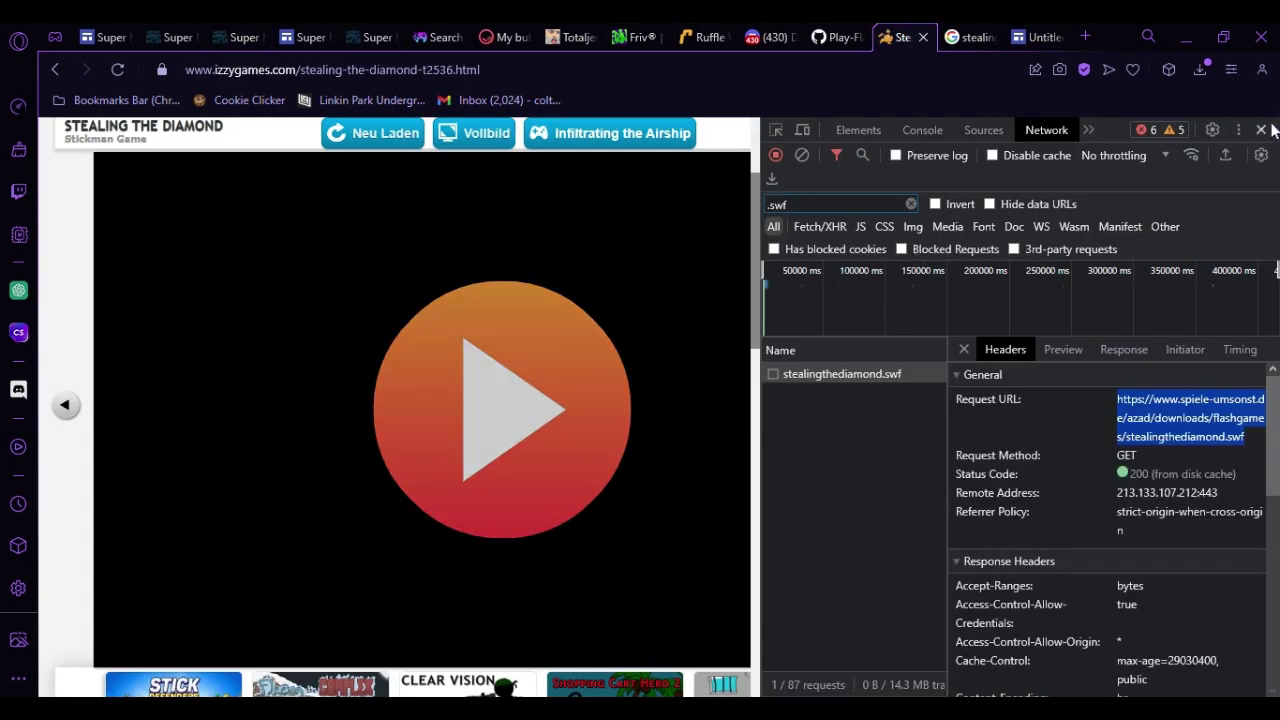
key("F12")
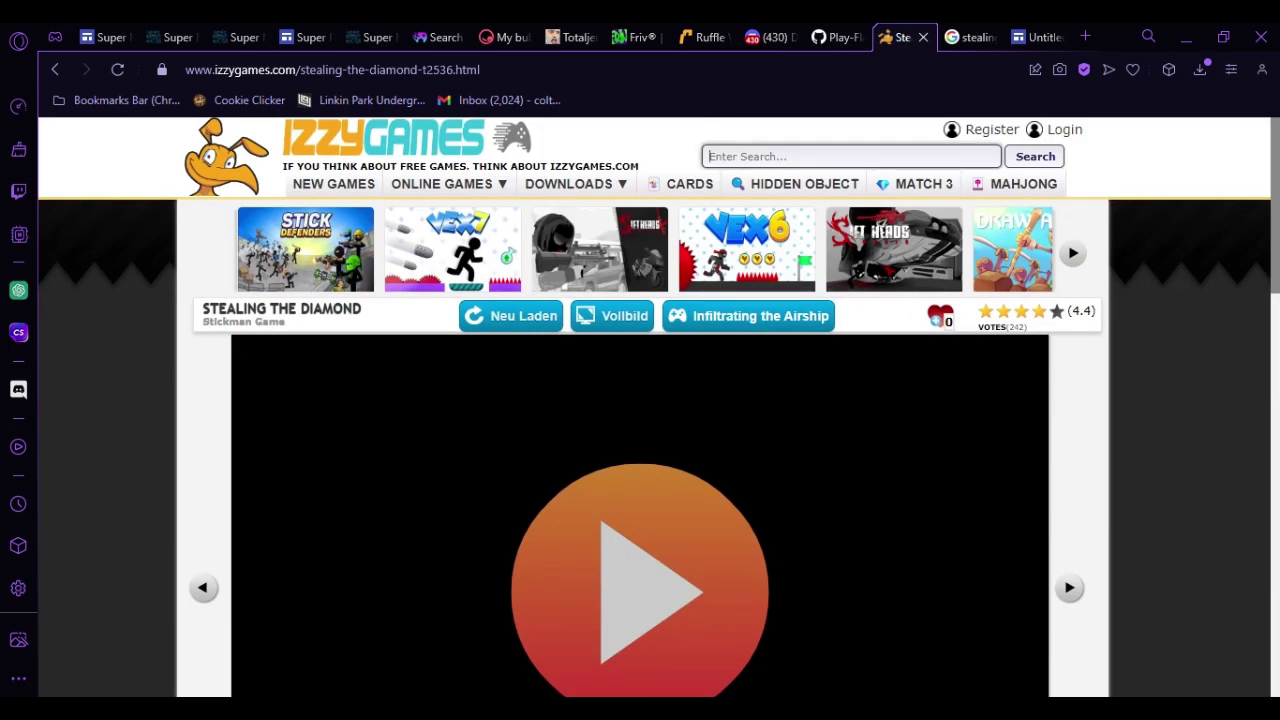
left_click(710, 156)
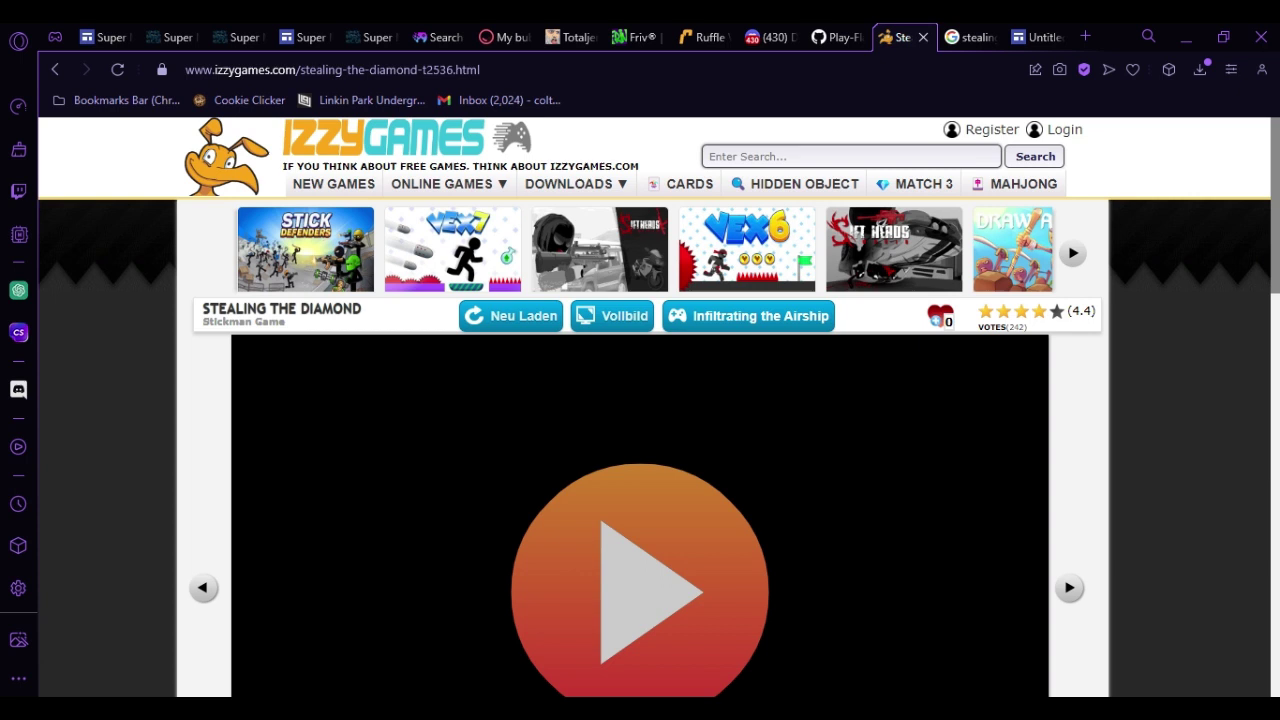
type("shopping cart hero")
mouse_move(530, 190)
left_click(1034, 157)
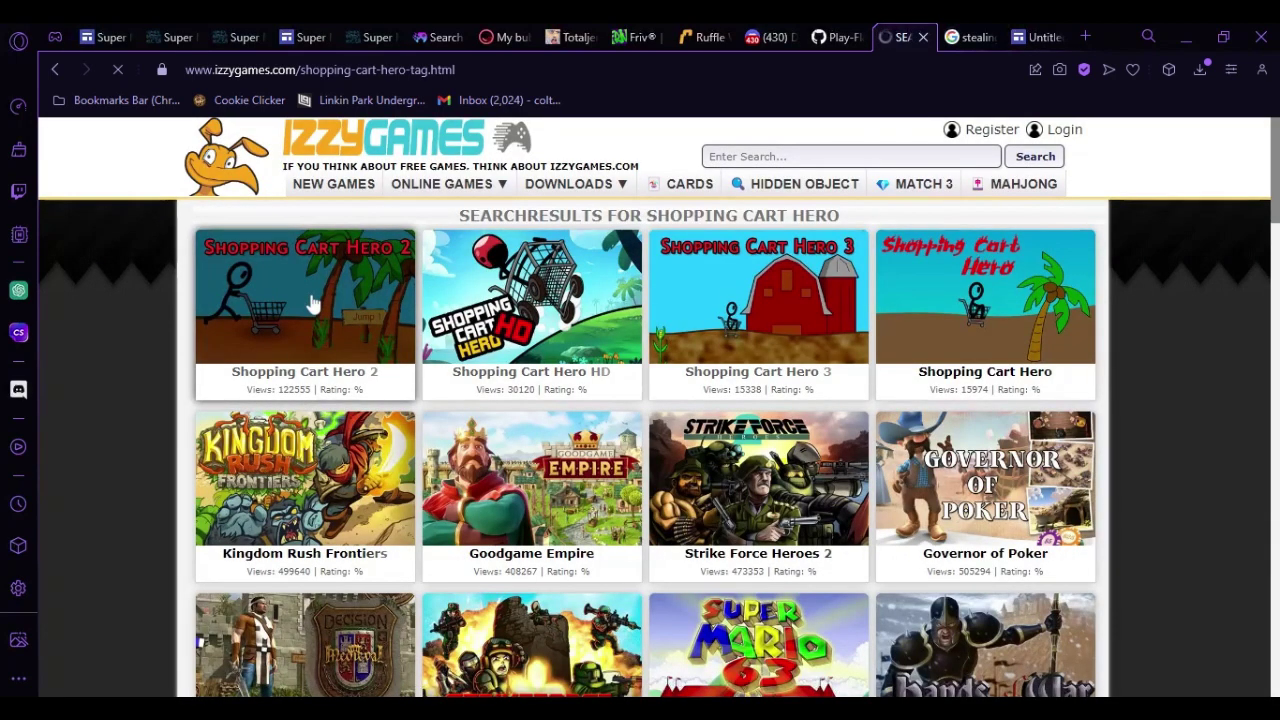
left_click(313, 303)
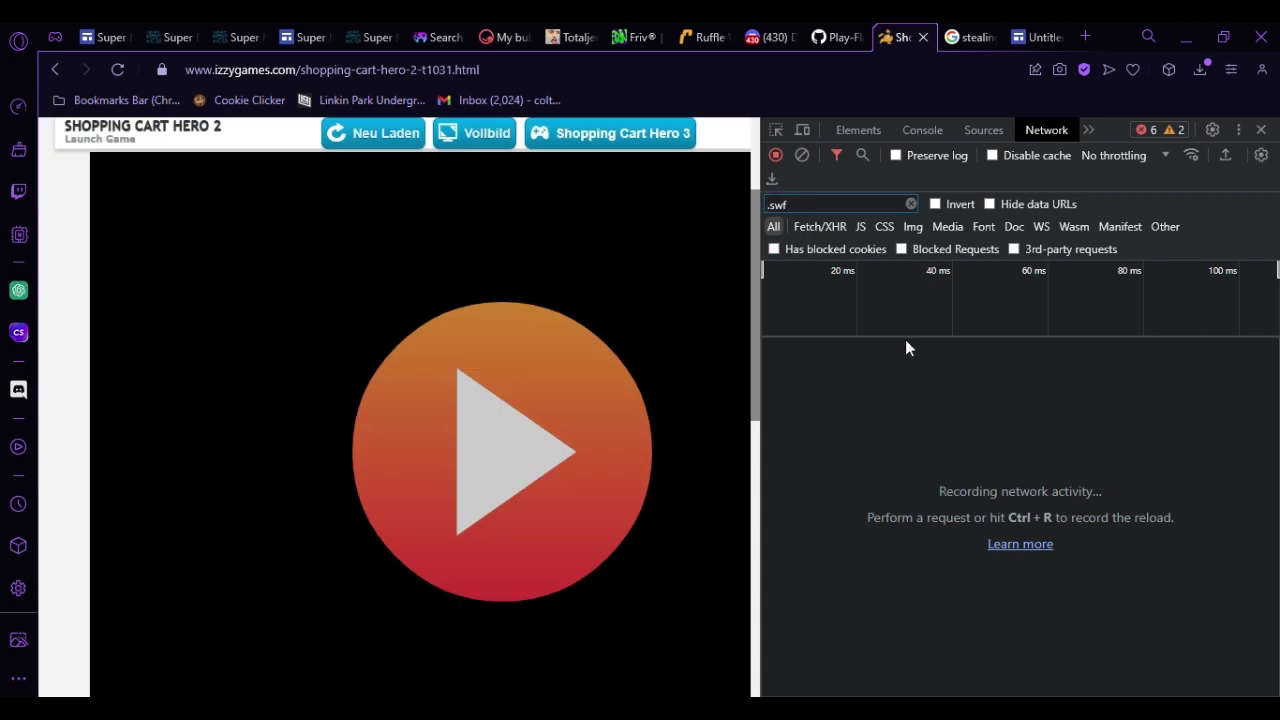
Record the game page's network requests filtered by .swf and copy the request URL of shoppingcarthero2.swf.
key("ctrl+r")
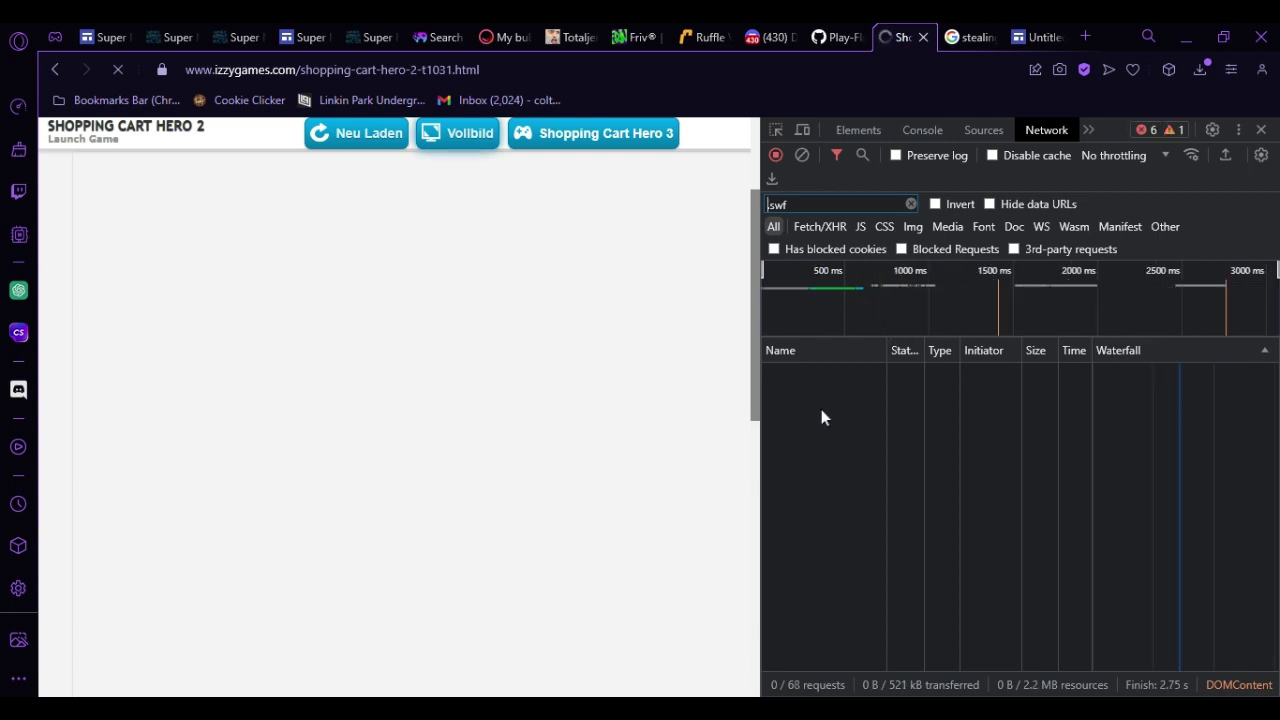
type(".")
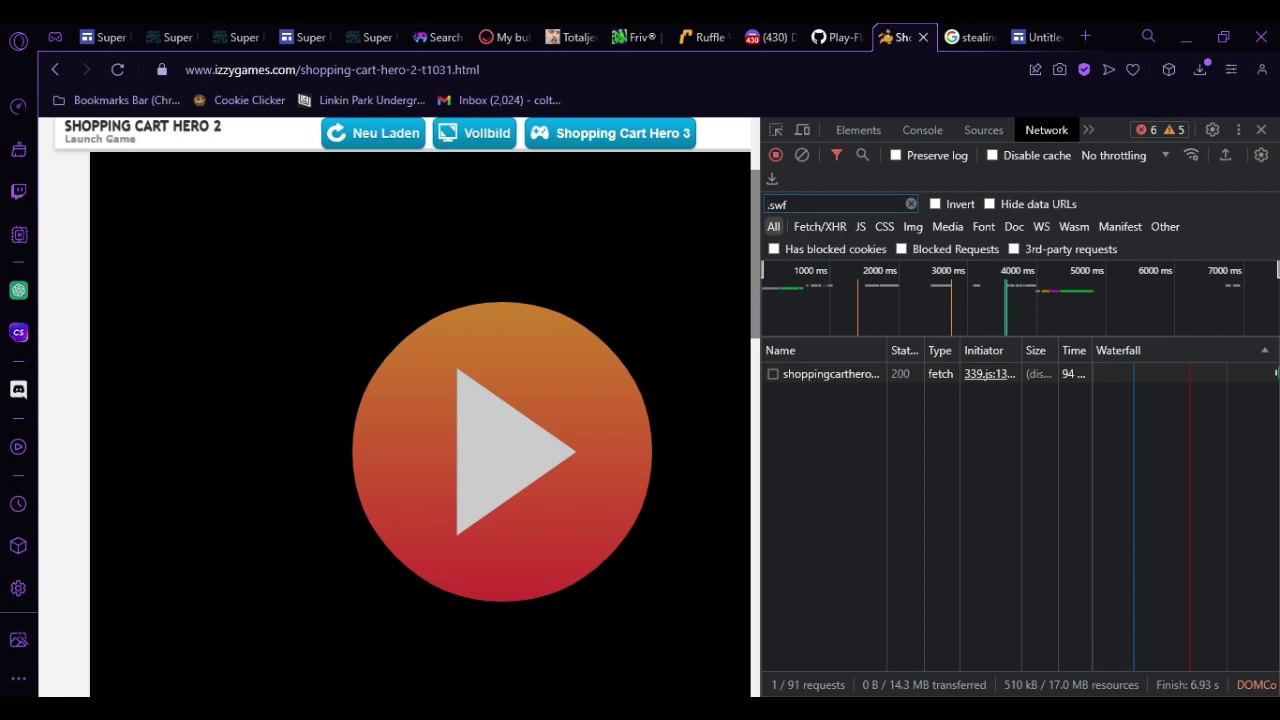
left_click(838, 374)
left_click_drag(1117, 399, 1237, 439)
key("ctrl+c")
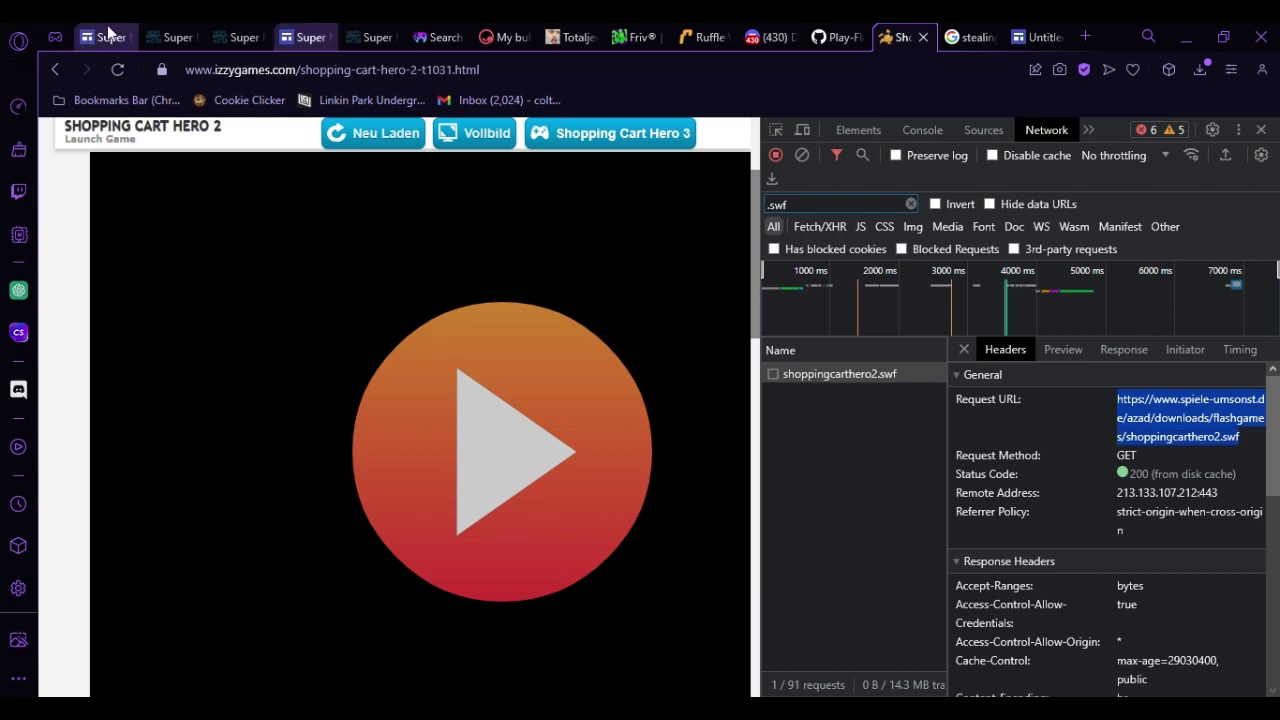
Replace the YourFlashFileLink placeholder in the site's embed code with the copied shoppingcarthero2.swf URL and insert the embed into the page.
left_click(1041, 35)
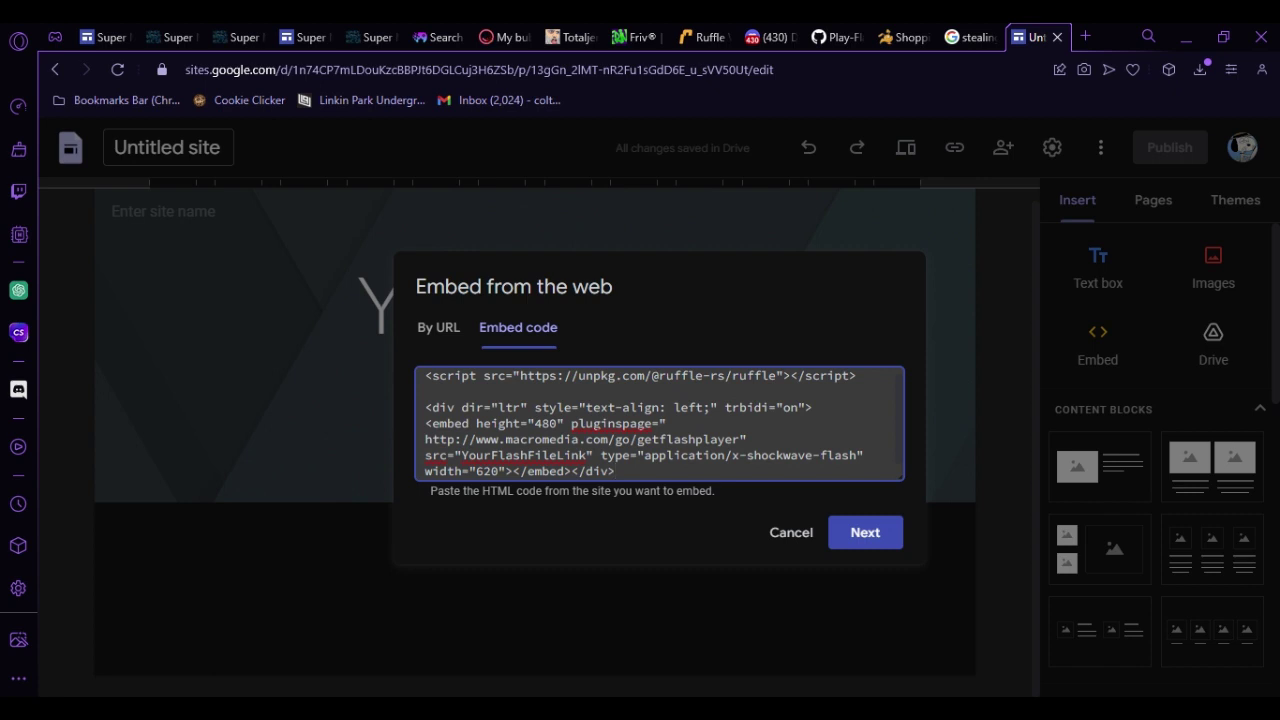
left_click_drag(586, 455, 456, 455)
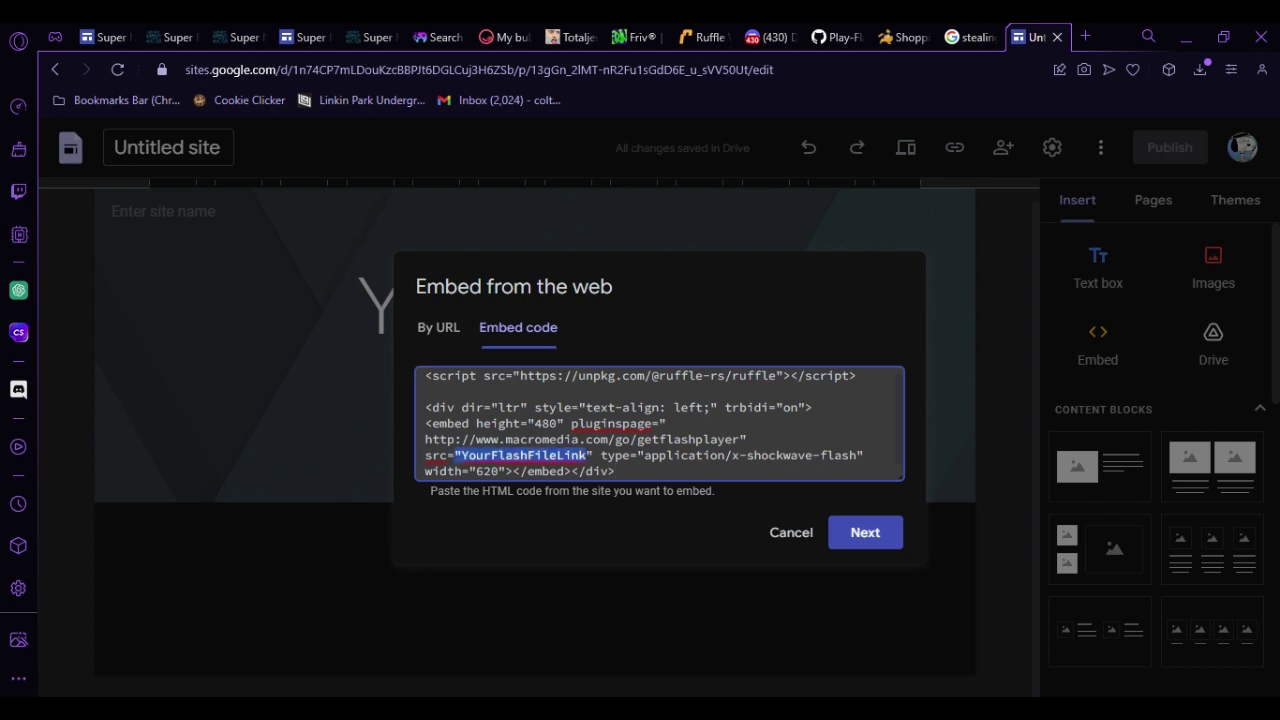
key("BackSpace")
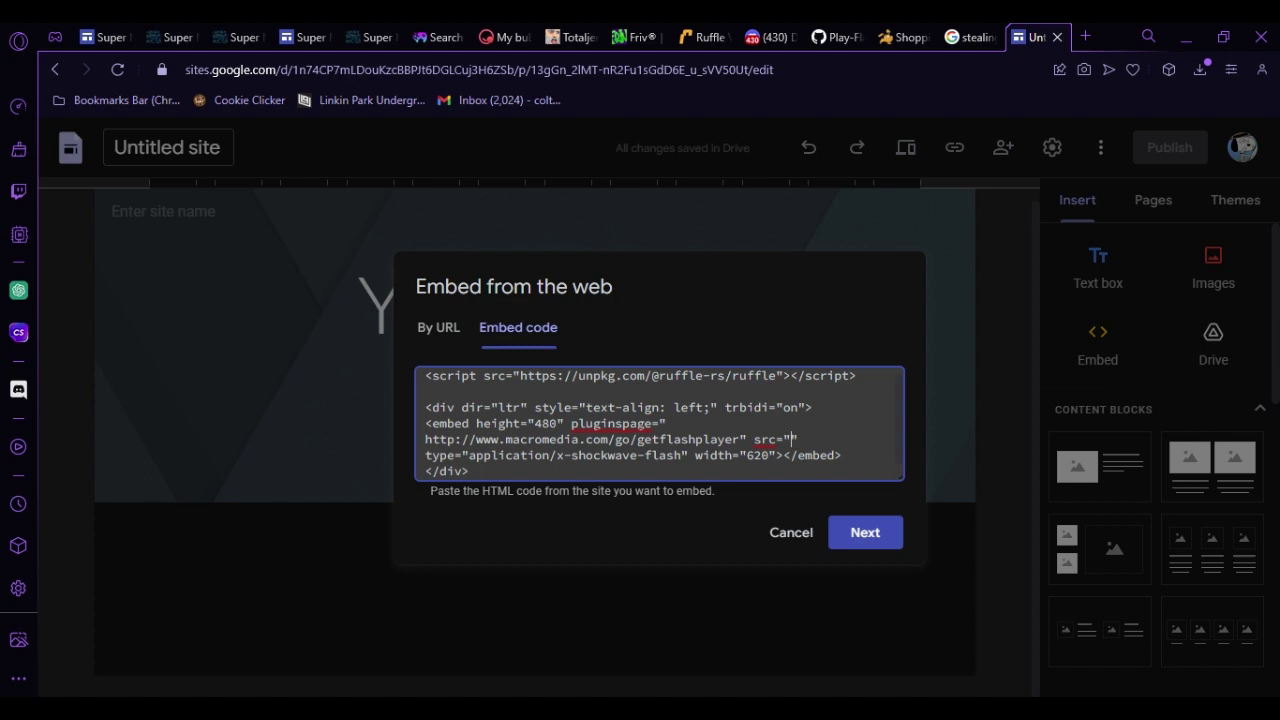
key("ctrl+v")
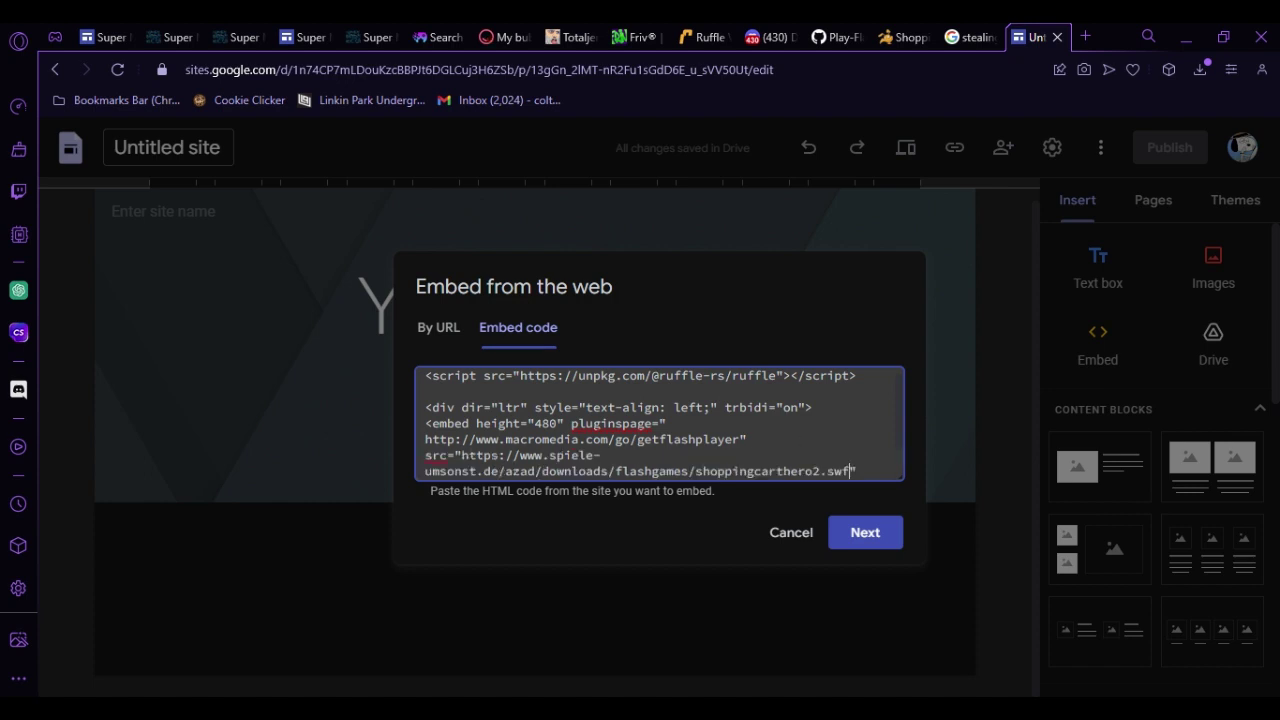
left_click(840, 535)
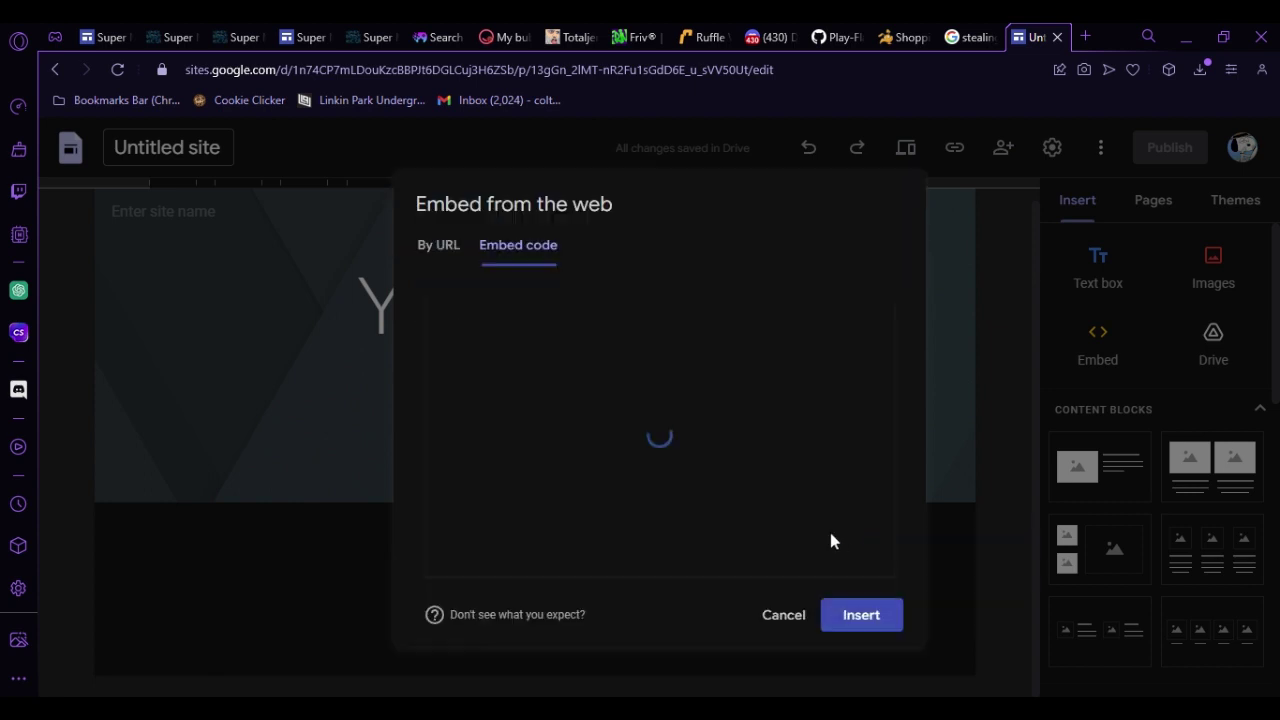
left_click(858, 626)
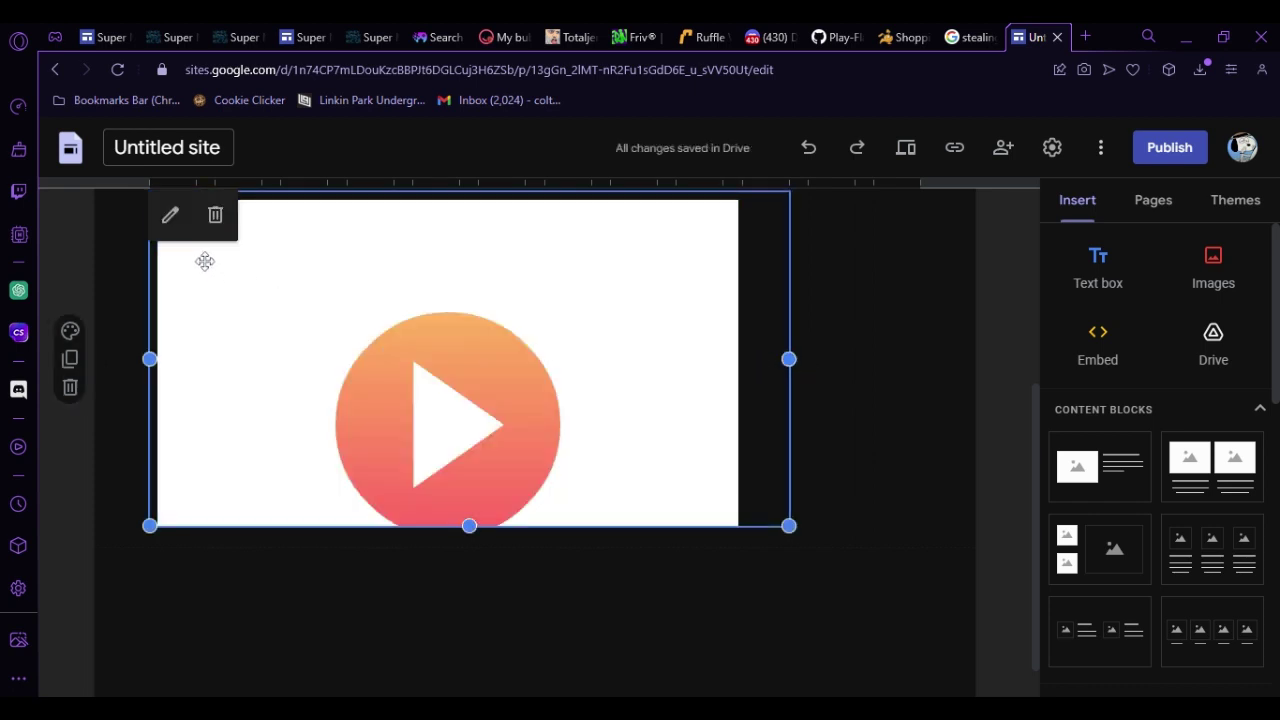
Edit the game's embed code to a height of 520 and a width of 900, and save it.
left_click(169, 216)
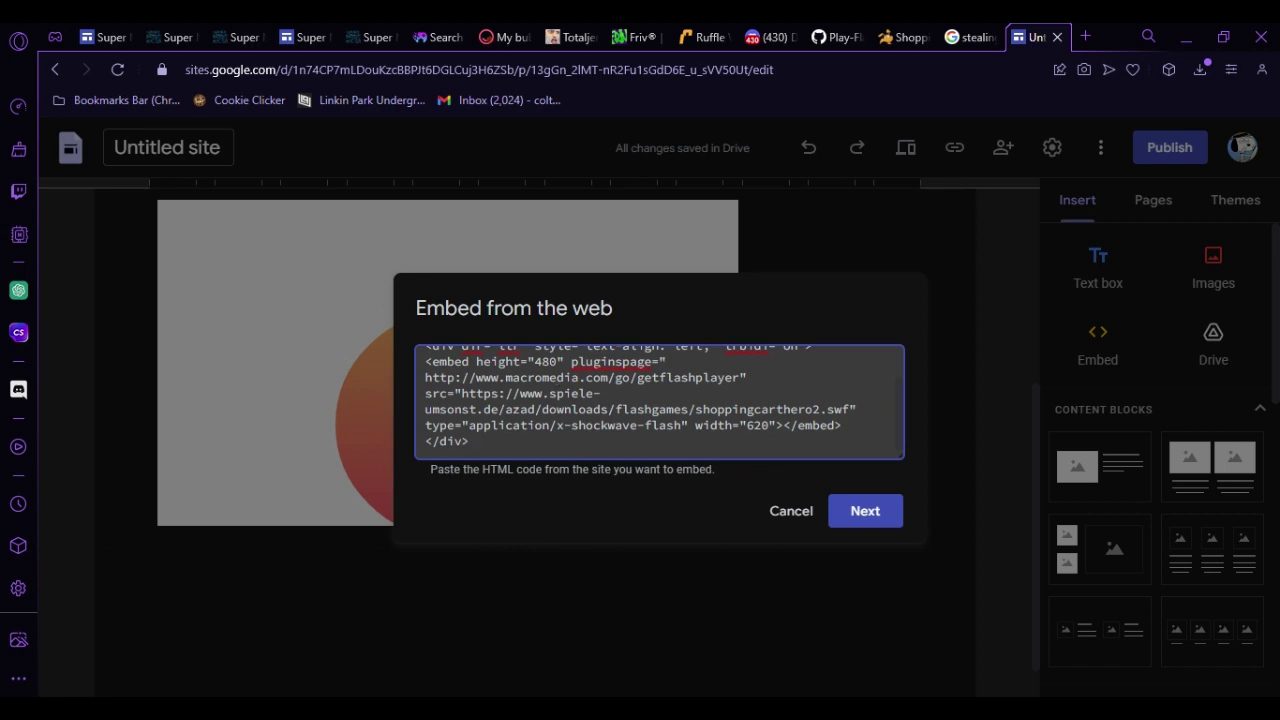
key("BackSpace")
key("BackSpace")
key("BackSpace")
type("520")
key("BackSpace")
key("BackSpace")
key("BackSpace")
type("900")
left_click(855, 511)
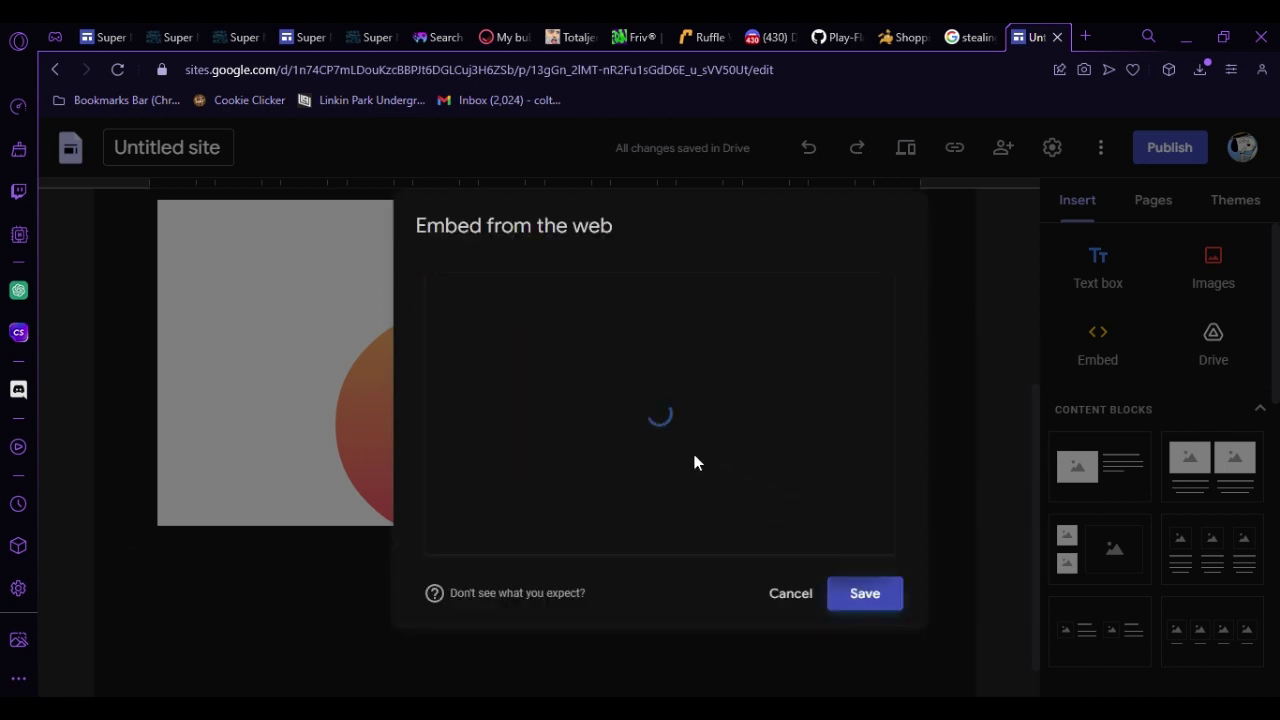
left_click(851, 594)
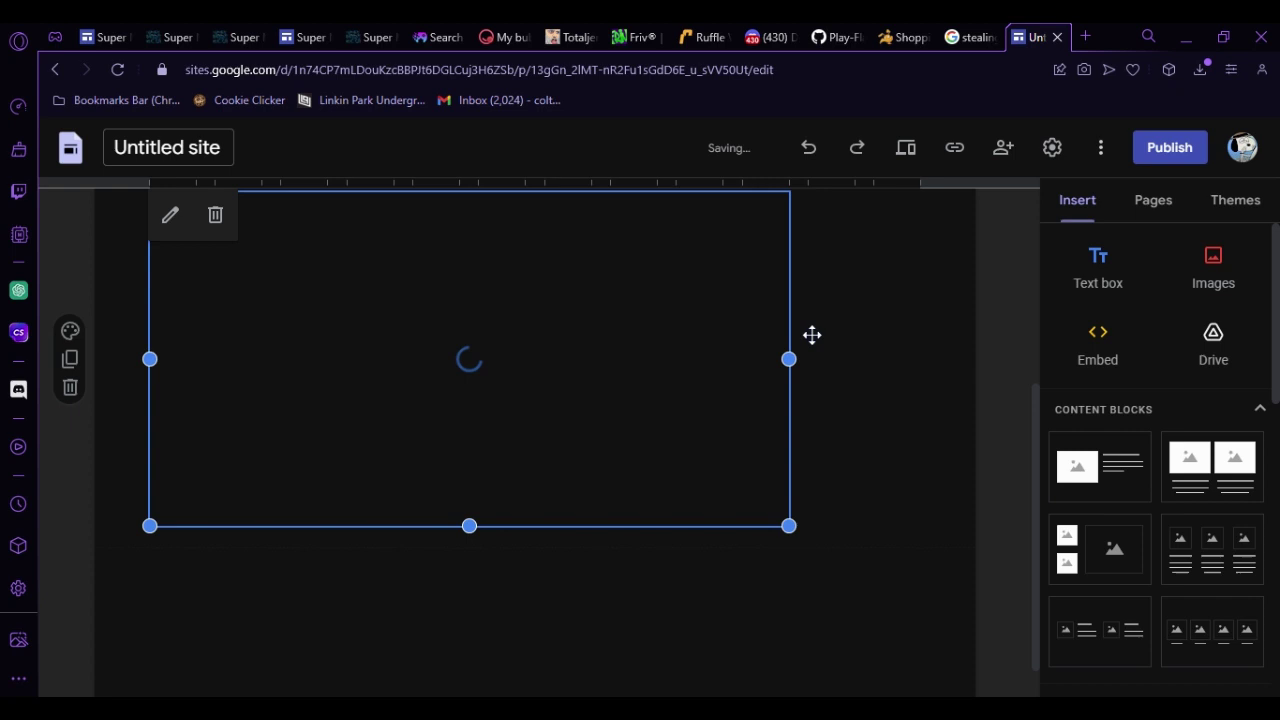
Enlarge the embedded game's frame to the full content width and extend it downward to fit the game.
left_click_drag(790, 359, 920, 359)
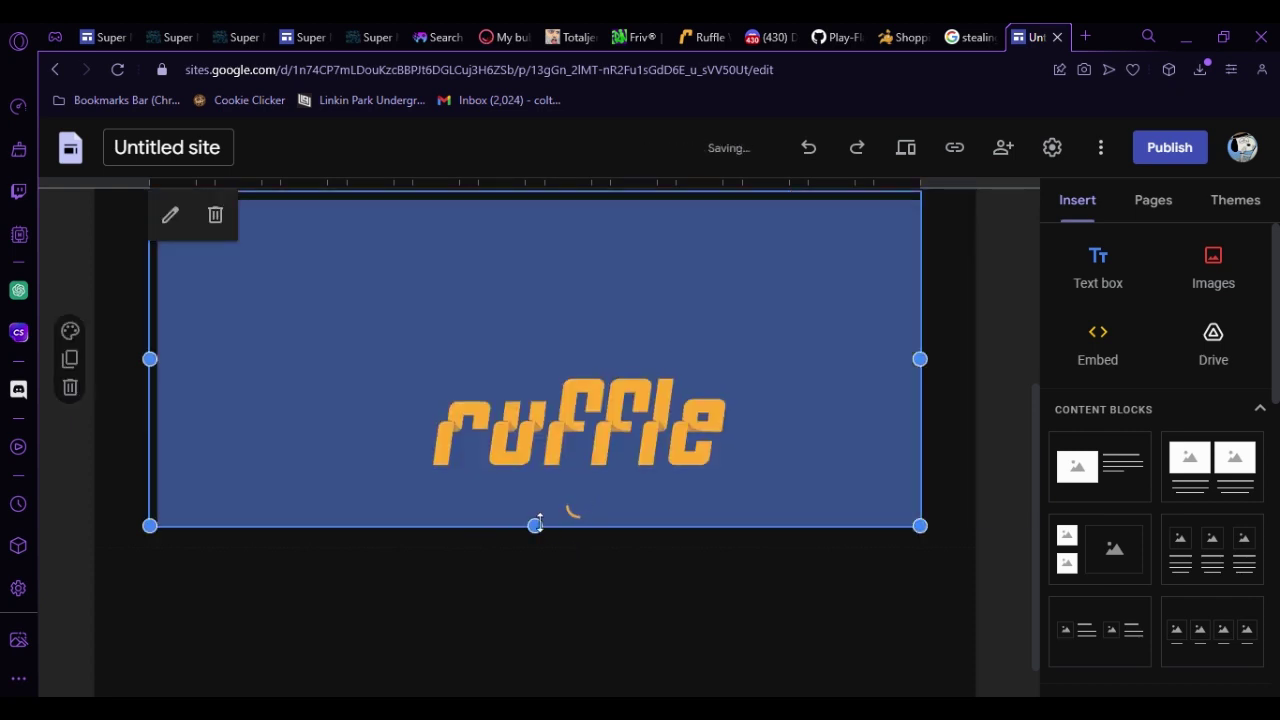
left_click_drag(536, 526, 519, 656)
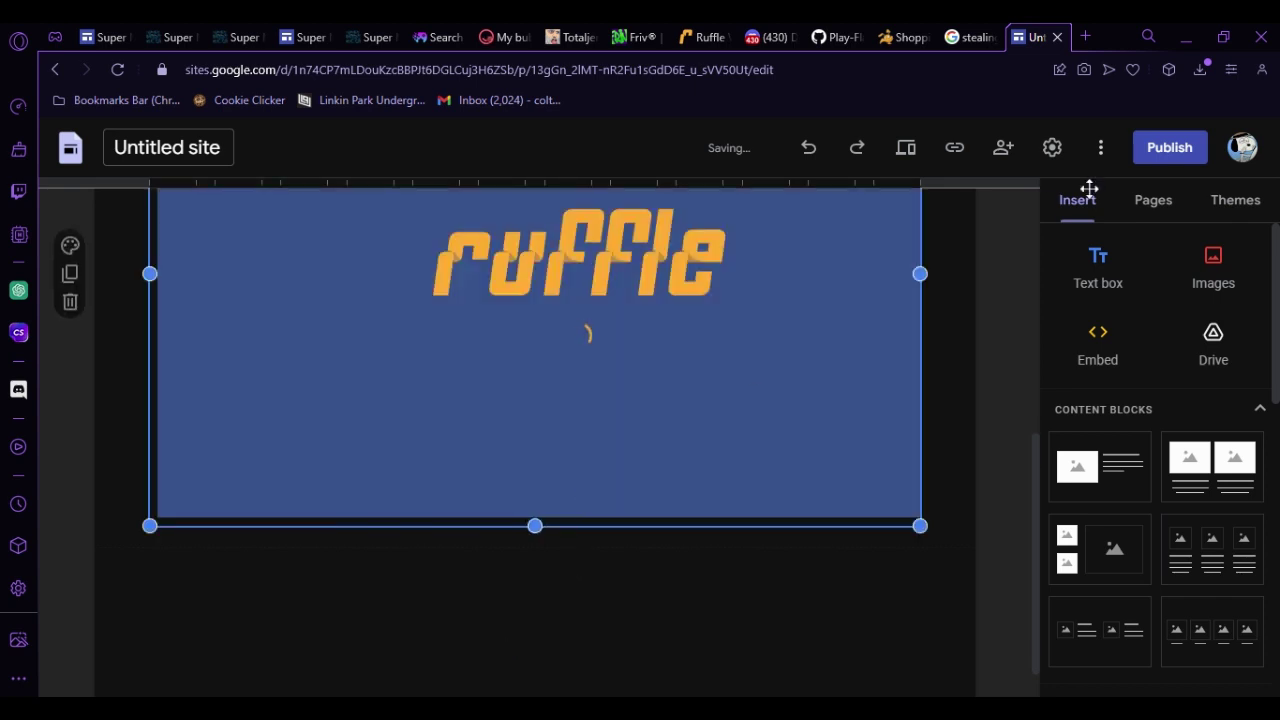
scroll(394, 483, "up", 4)
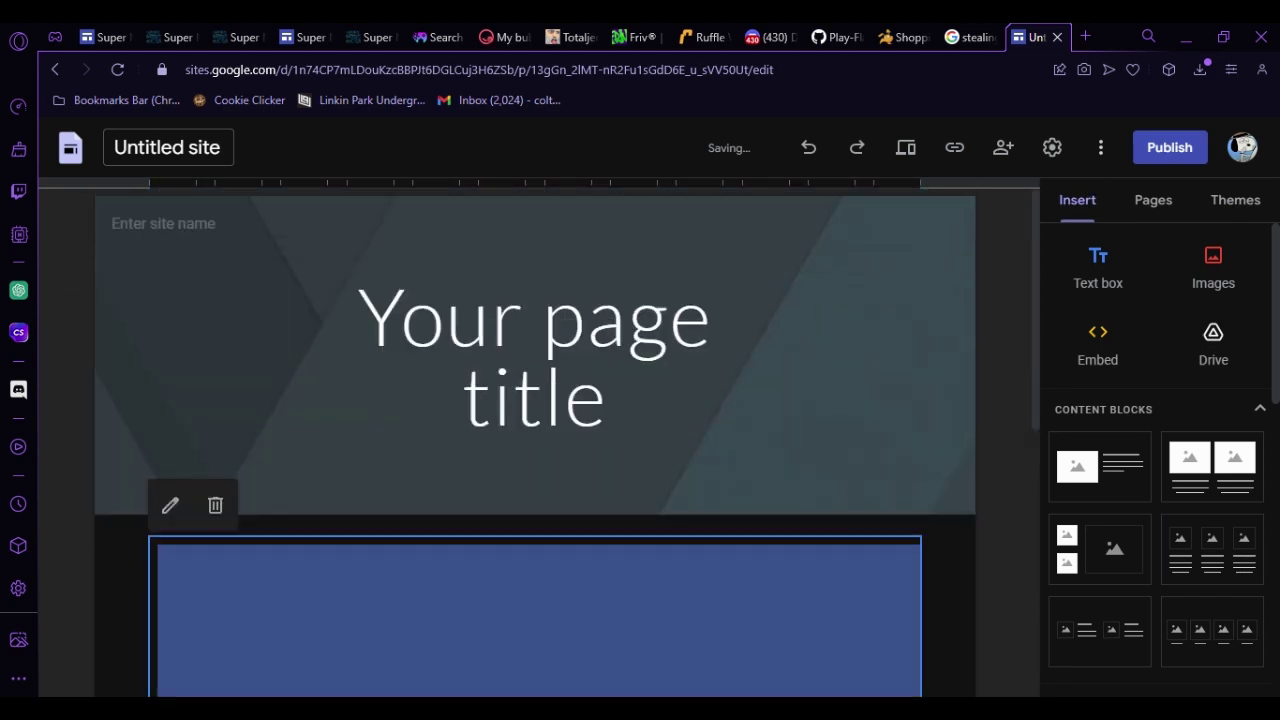
Publish the site to the web with the web address "fyxxctffdeszdctrgvyu".
left_click(1190, 147)
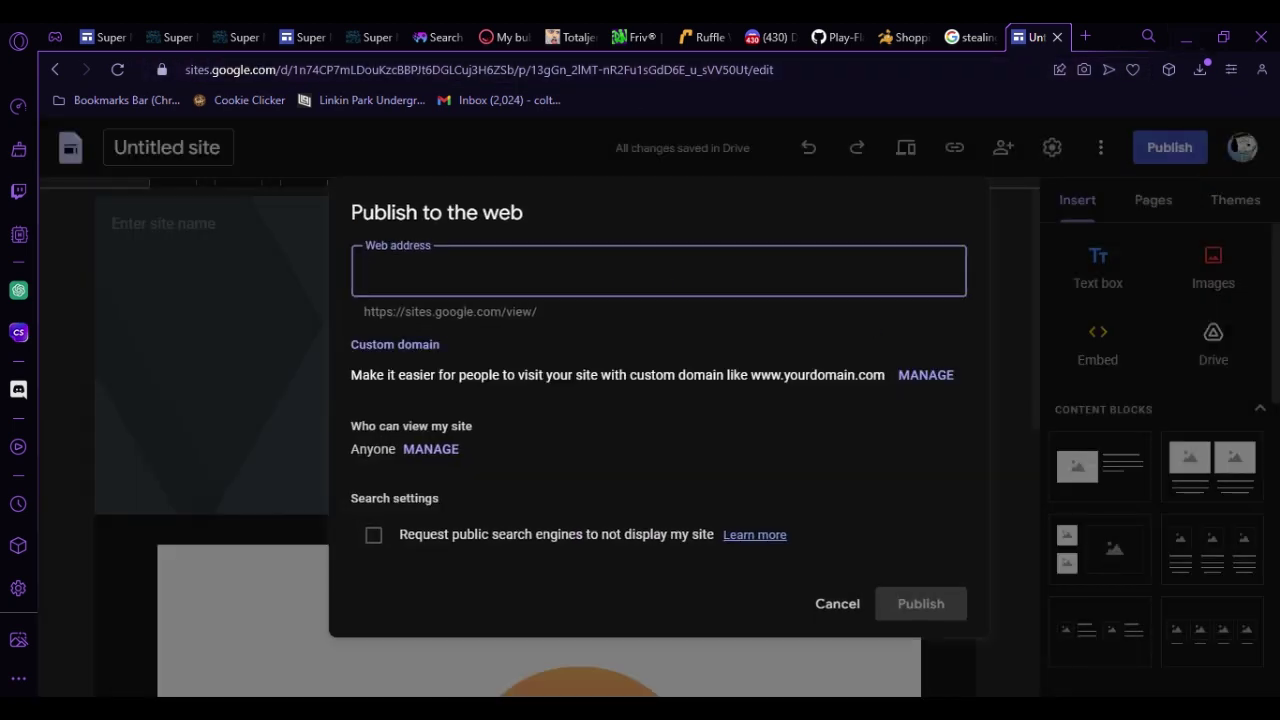
type("fyxxctffdeszdctrgvyubhjgvyerr")
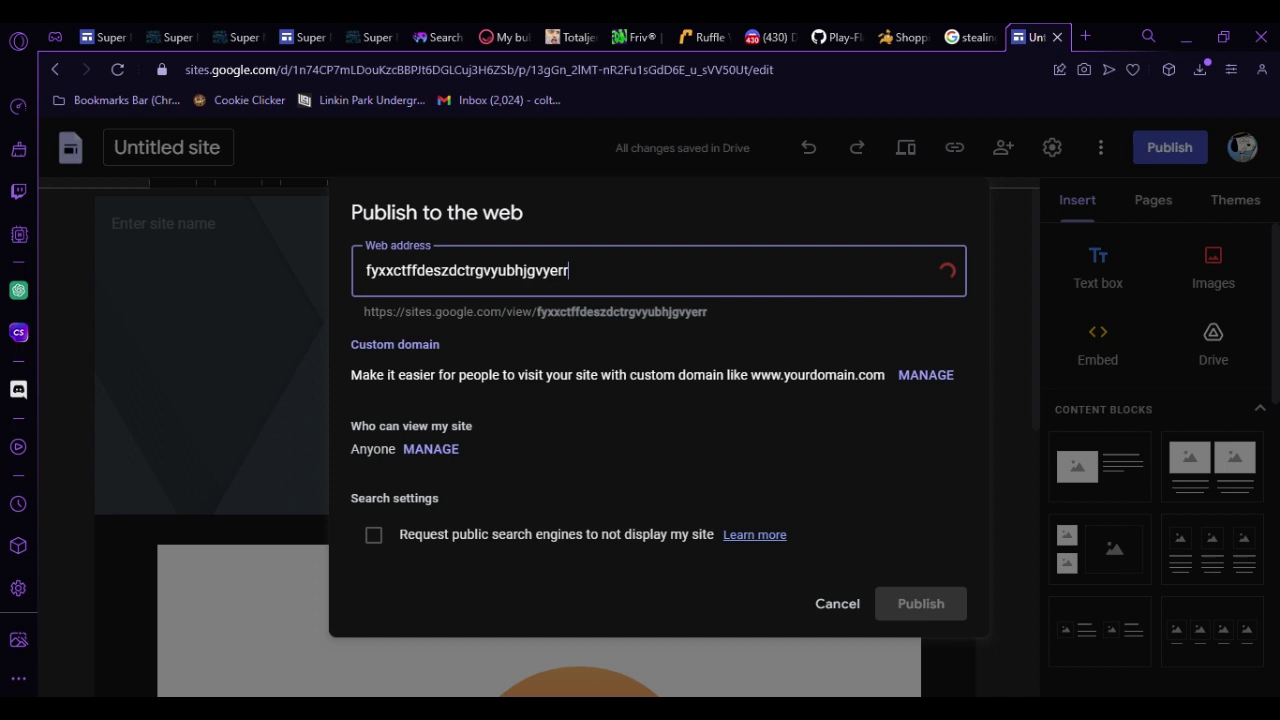
type("uh")
key("BackSpace")
key("BackSpace")
key("BackSpace")
key("BackSpace")
key("BackSpace")
key("BackSpace")
key("BackSpace")
key("BackSpace")
key("BackSpace")
key("BackSpace")
key("BackSpace")
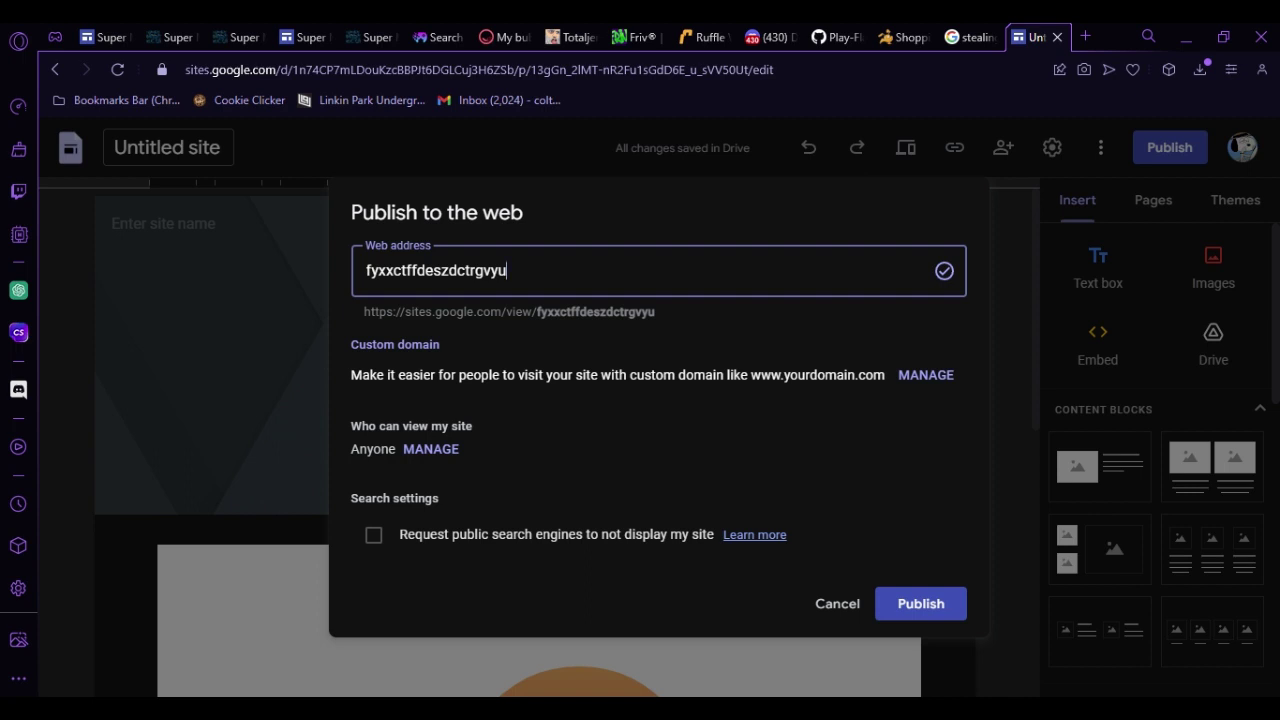
left_click(900, 605)
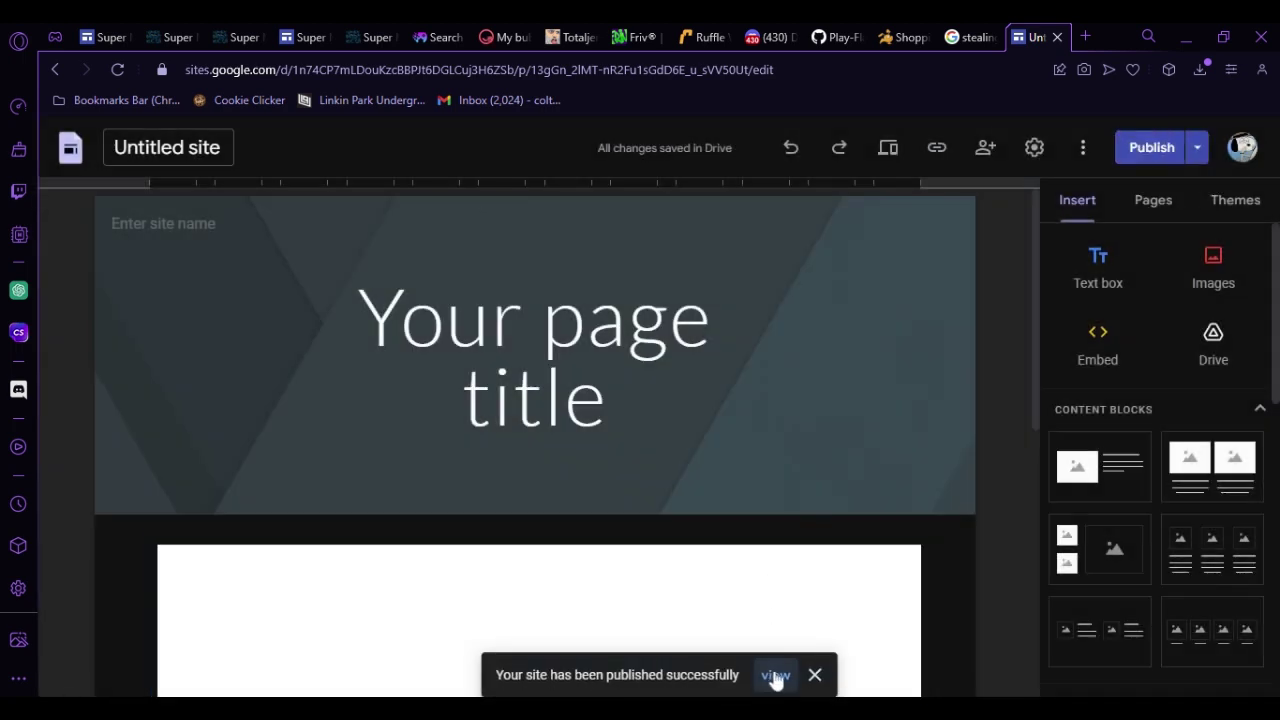
View the published site and test the embedded Shopping Cart Hero 2 by starting a new game and running with the cart.
left_click(773, 675)
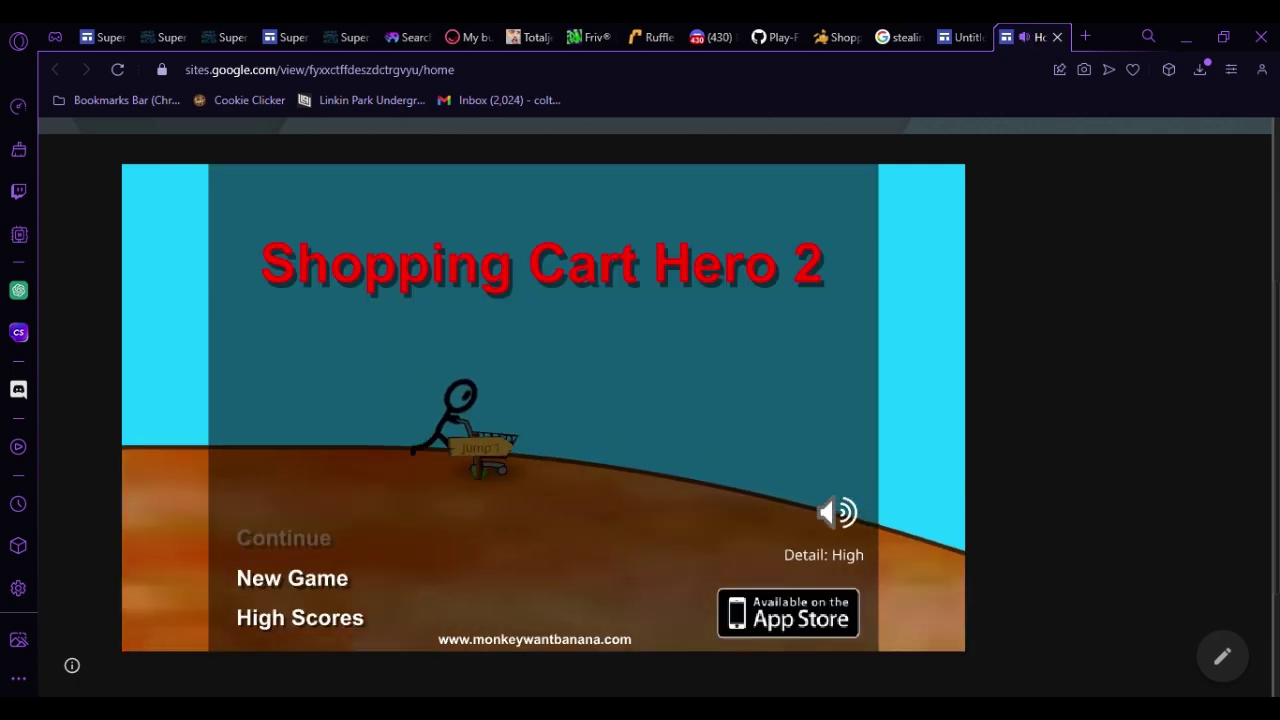
left_click(337, 581)
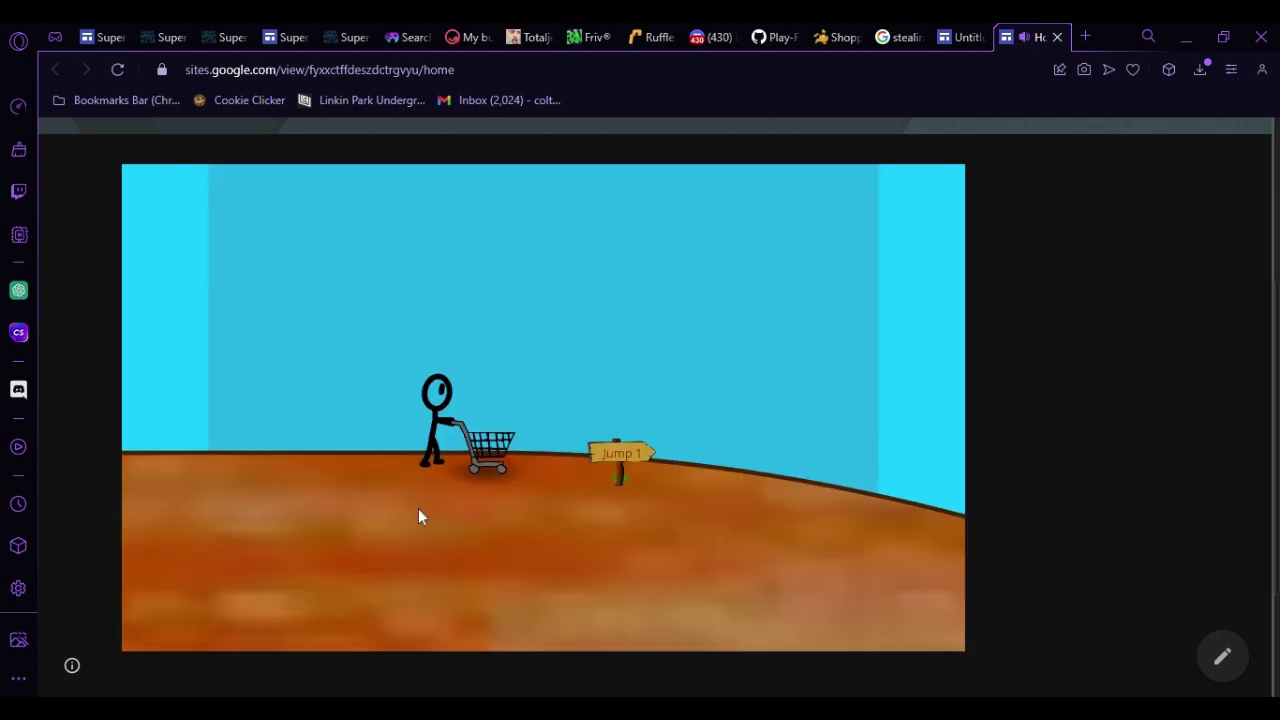
key("Right")
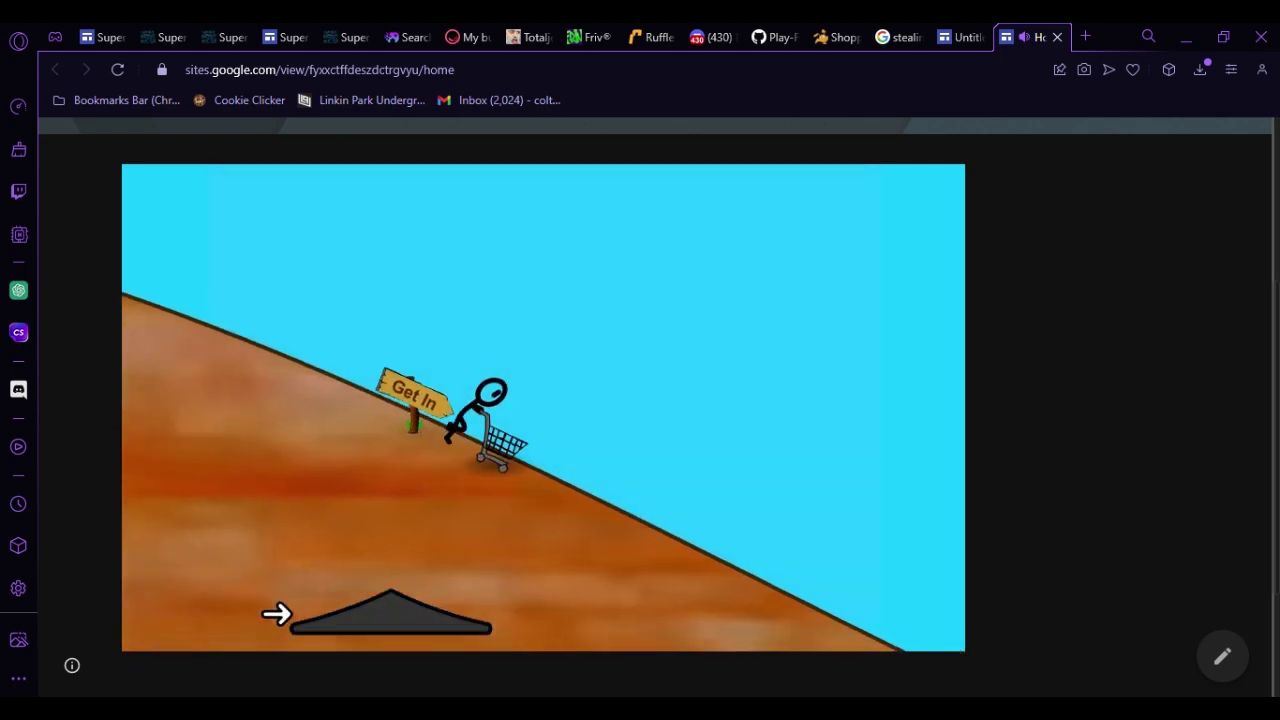
Get into the shopping cart, ride out the first jump, and look briefly at the Ruffle Flash Player Code page on GitHub.
key("Up")
key("Up")
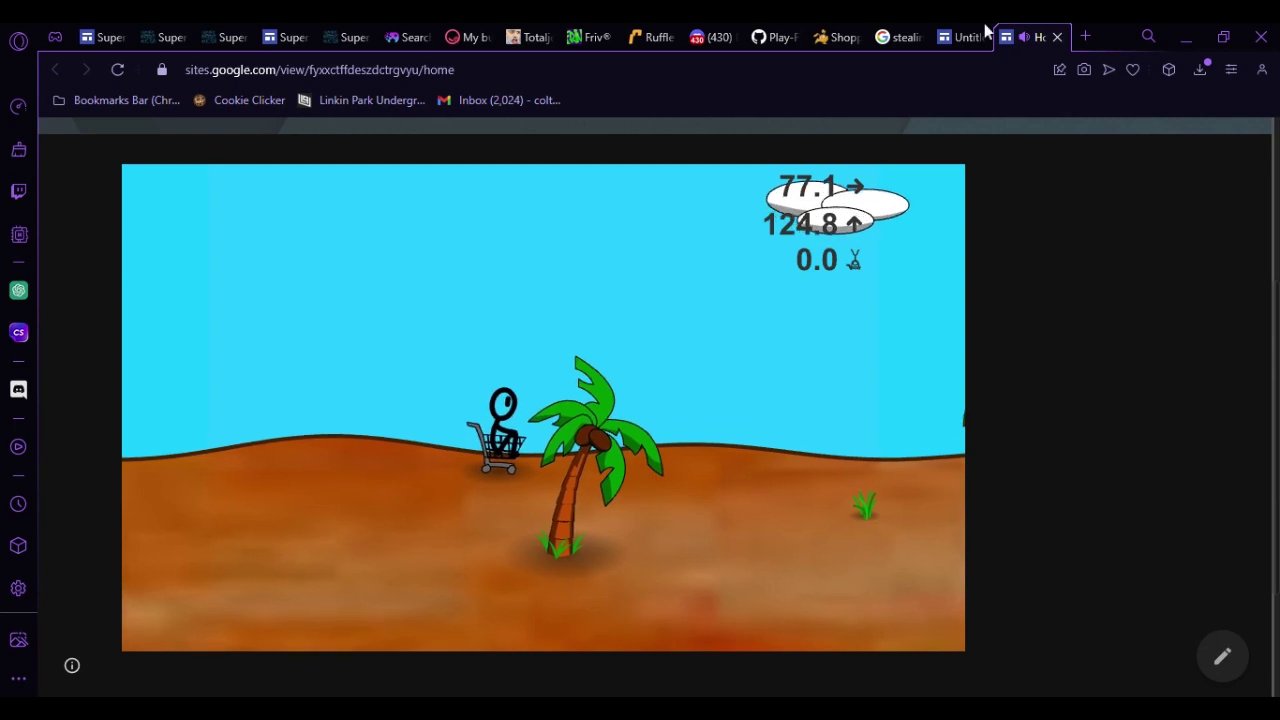
left_click(795, 37)
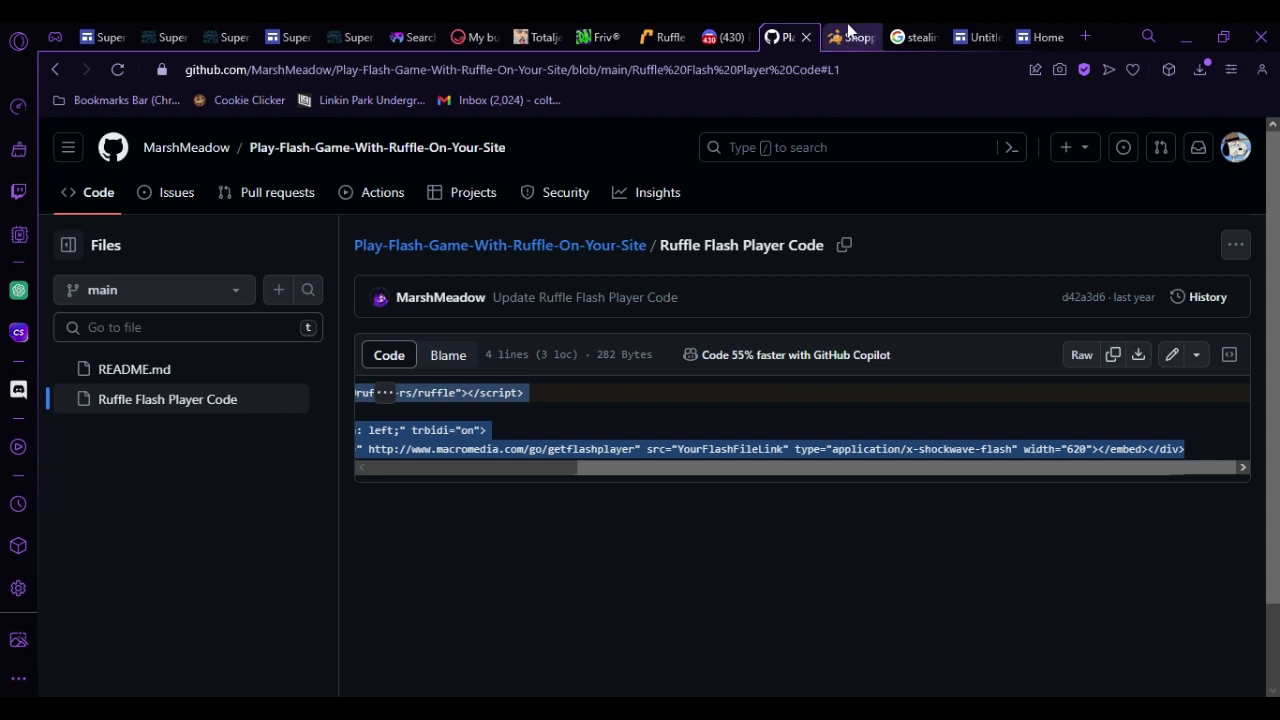
left_click(1040, 37)
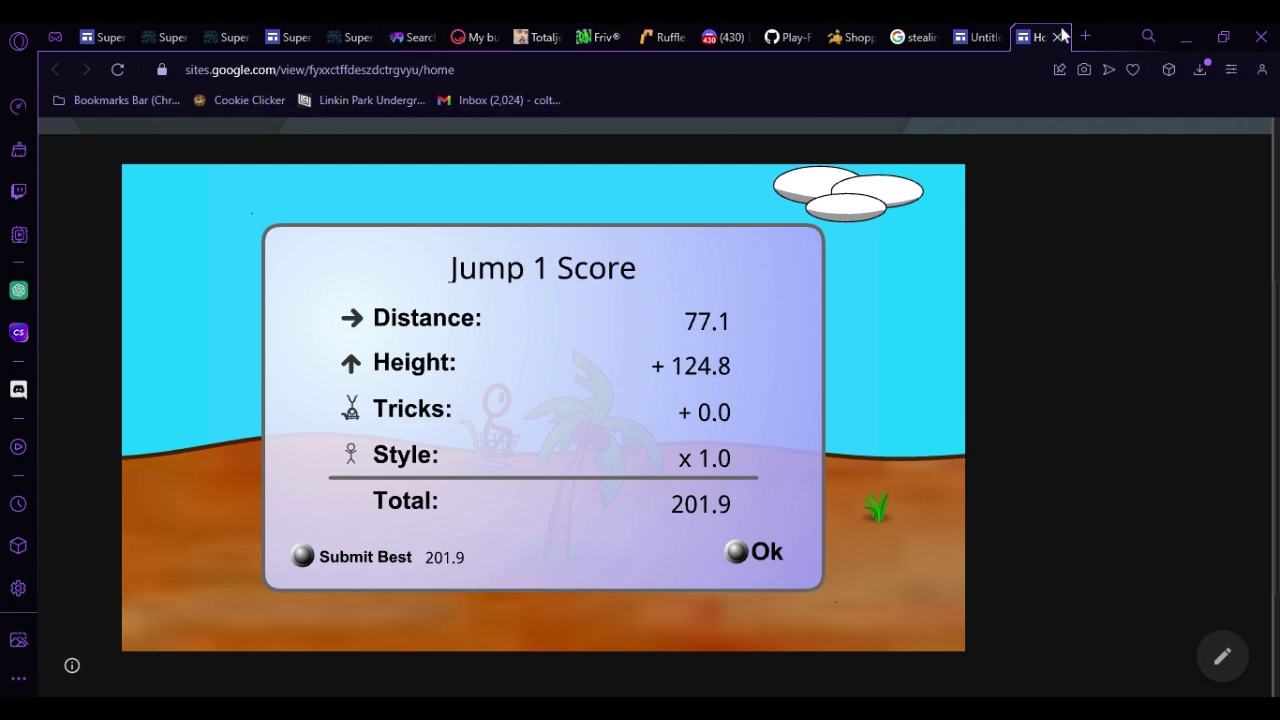
Switch to the Super Math Games site and open its Happy Wheels Demo page from the list of games.
left_click(226, 37)
scroll(695, 470, "down", 1)
scroll(695, 463, "down", 5)
scroll(71, 494, "down", 15)
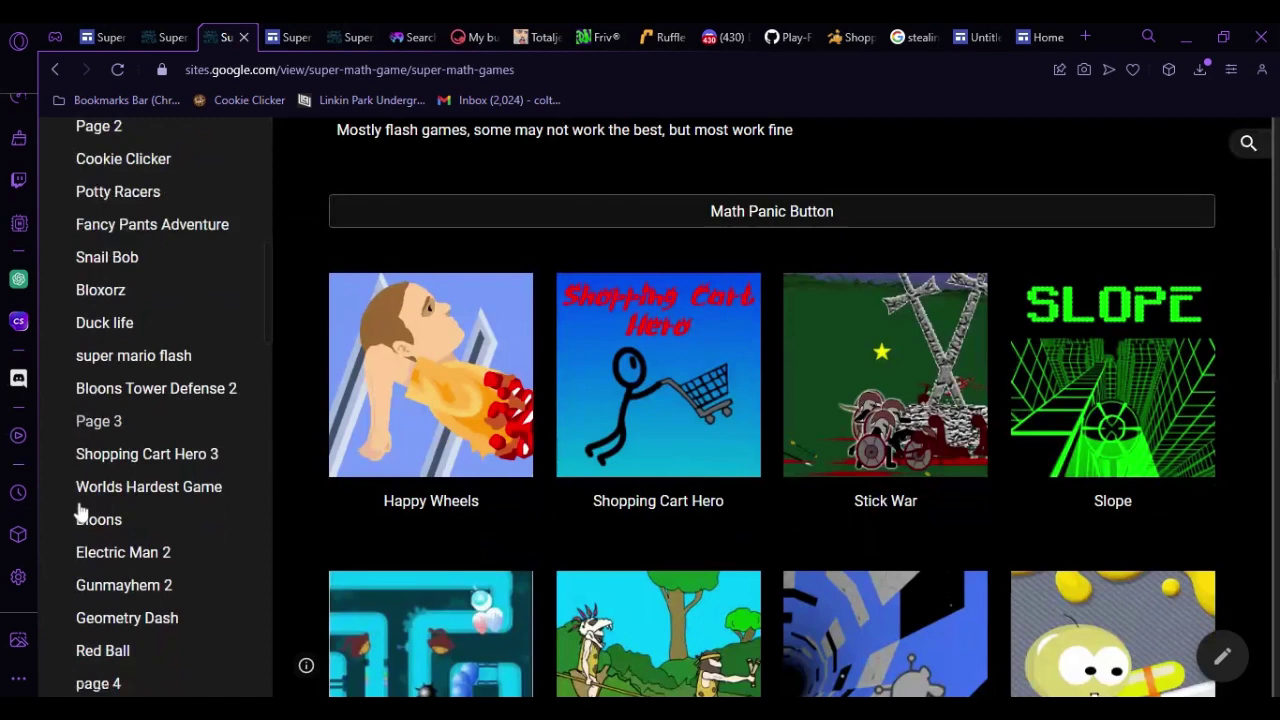
scroll(72, 500, "down", 5)
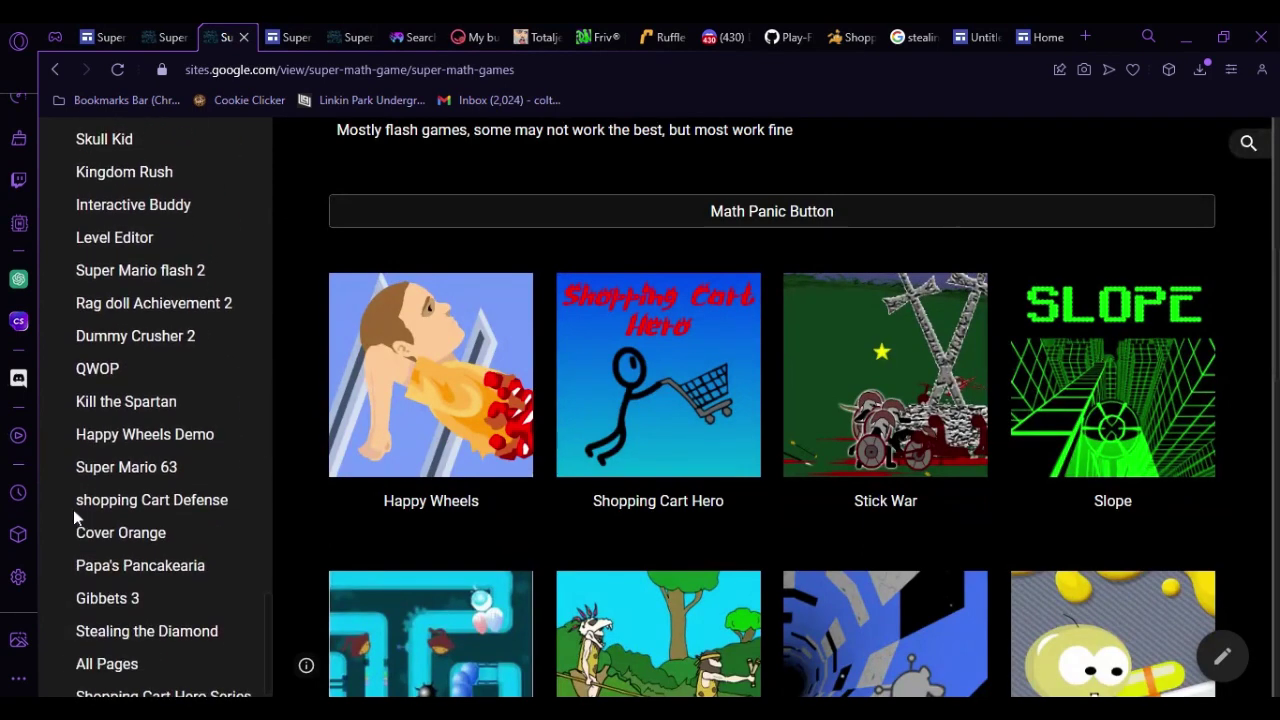
scroll(86, 528, "up", 3)
scroll(128, 566, "down", 3)
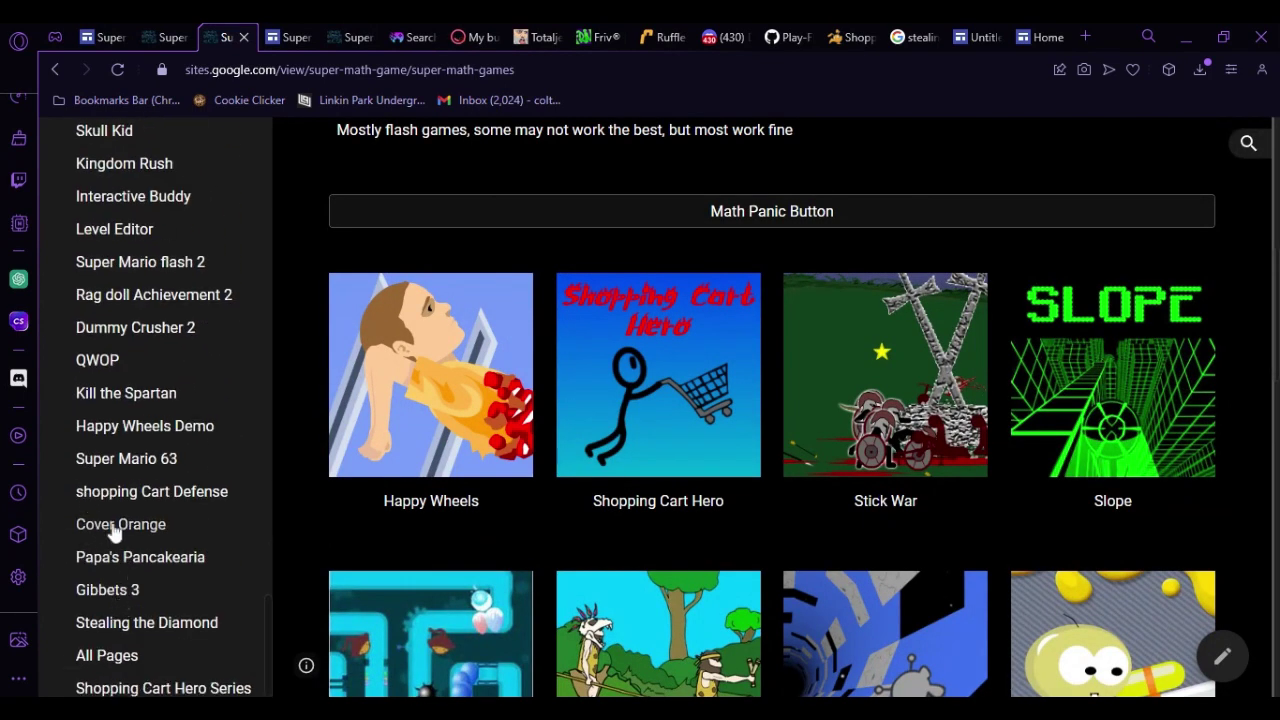
left_click(137, 444)
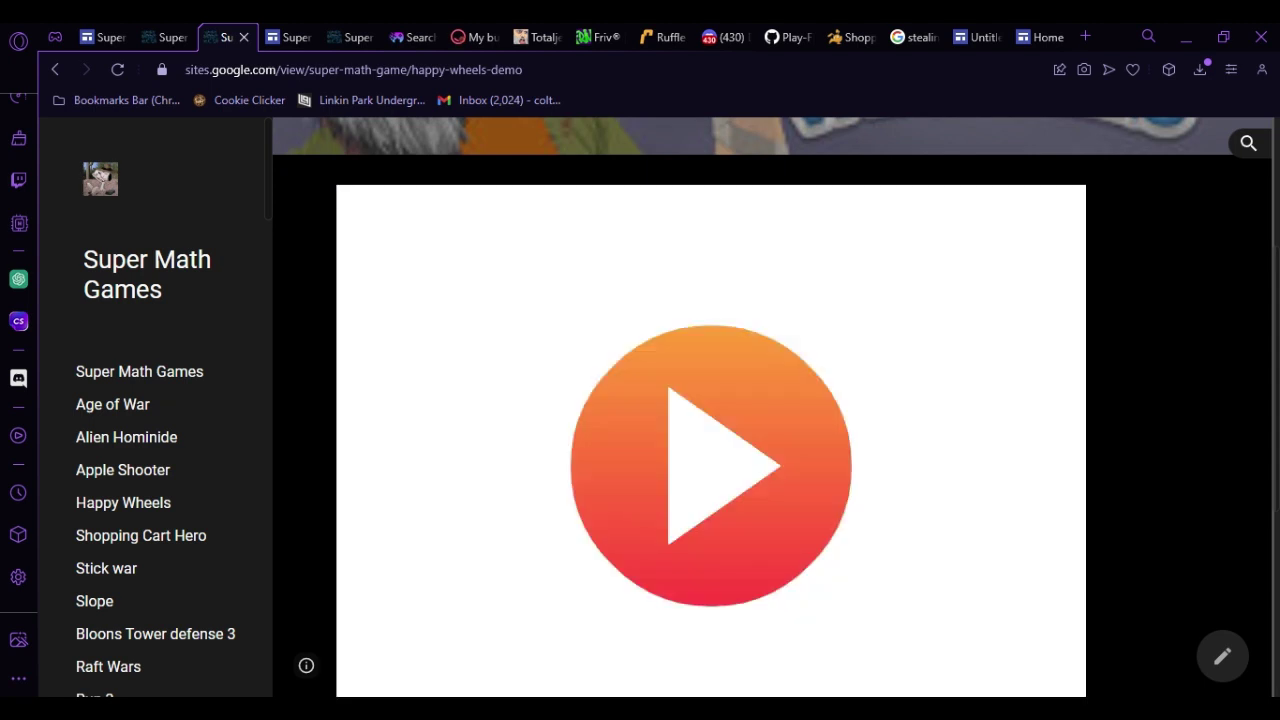
Start the Happy Wheels demo on the featured level "Obstacle Course?" with the suited Segway rider as the character.
left_click(711, 530)
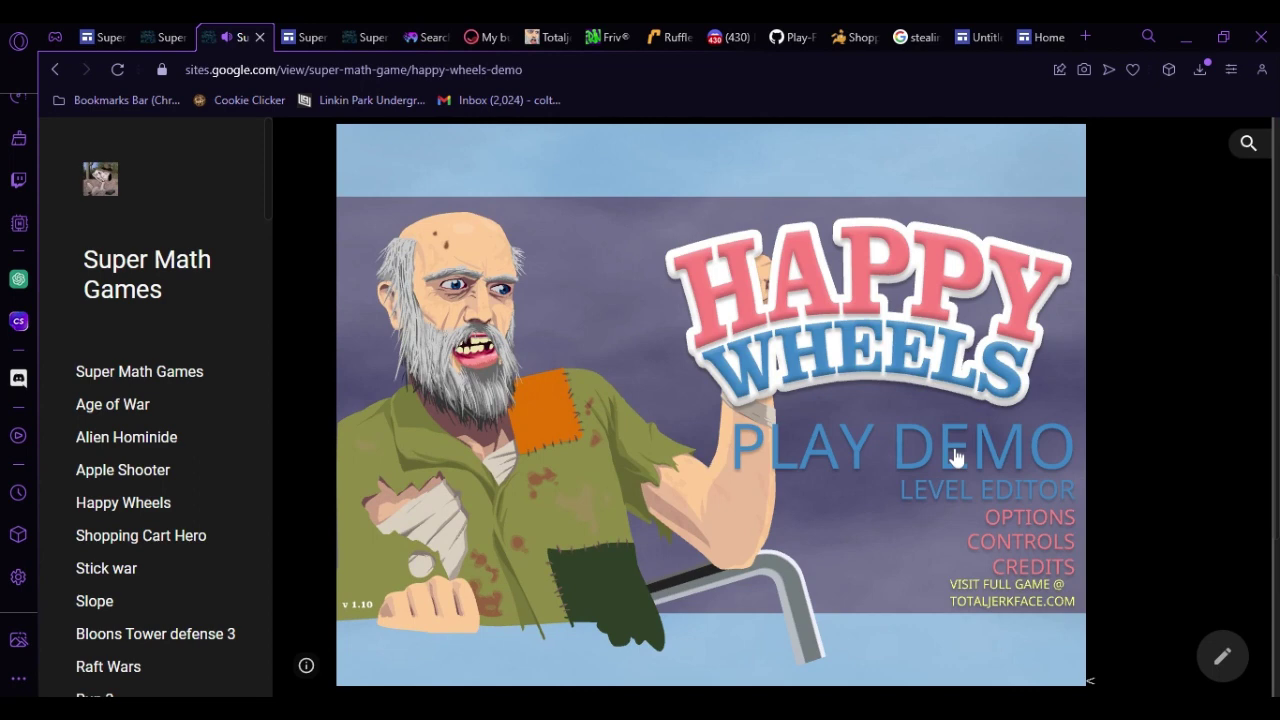
left_click(955, 457)
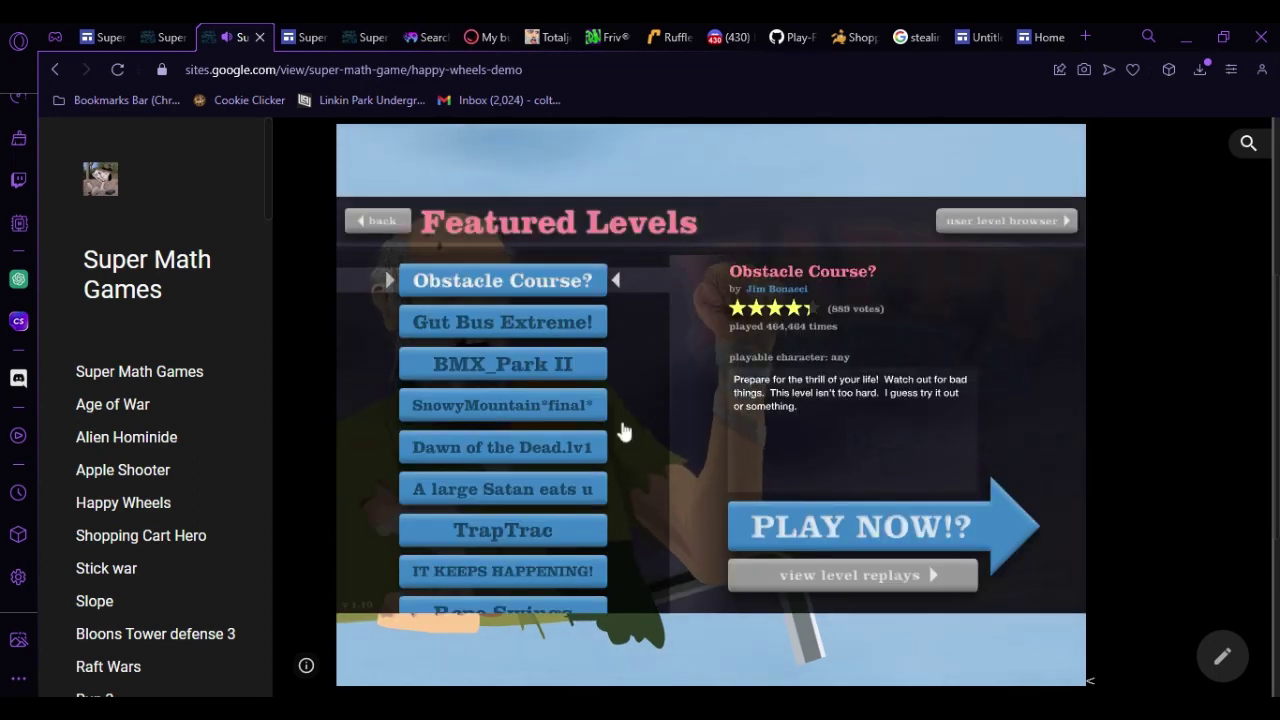
left_click(782, 527)
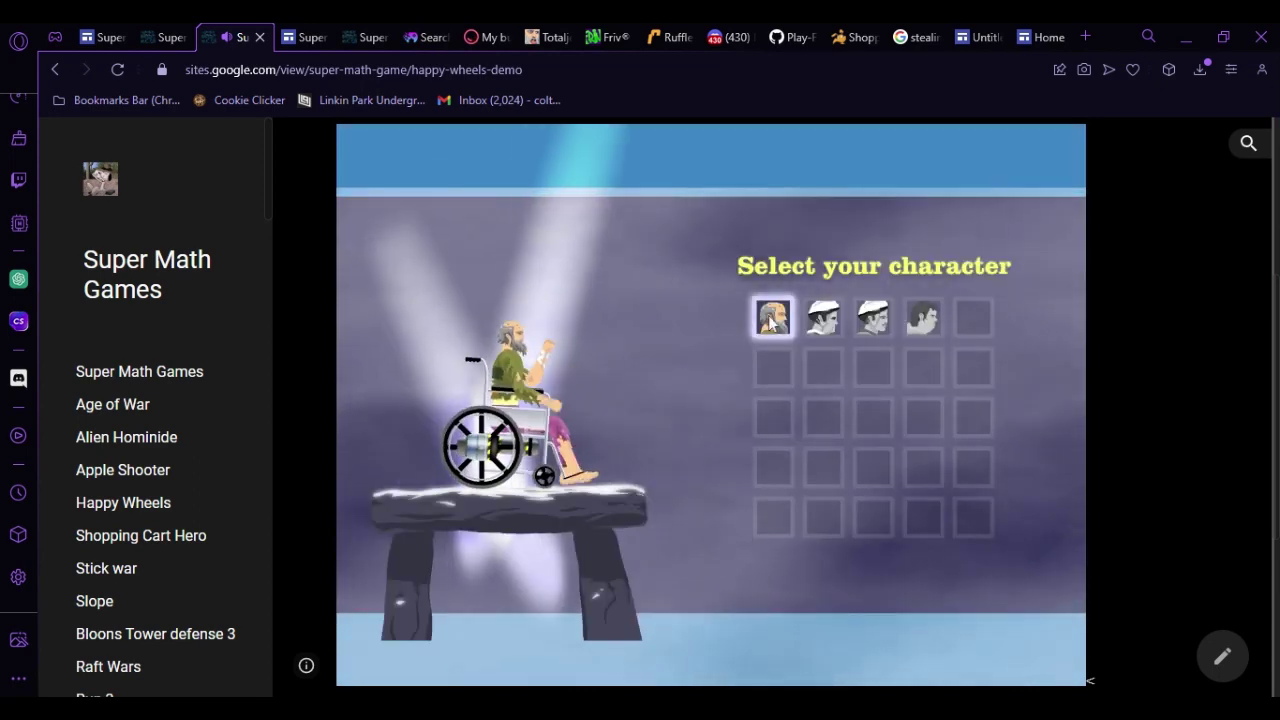
left_click(840, 320)
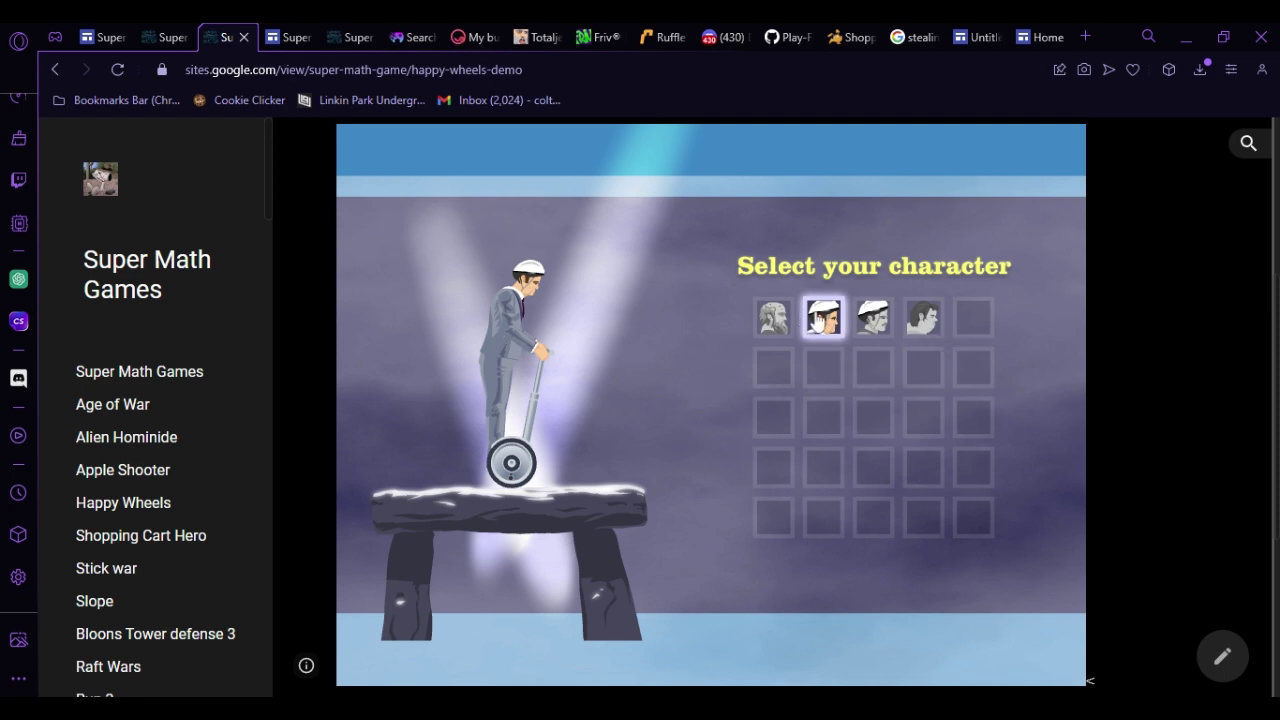
left_click(820, 318)
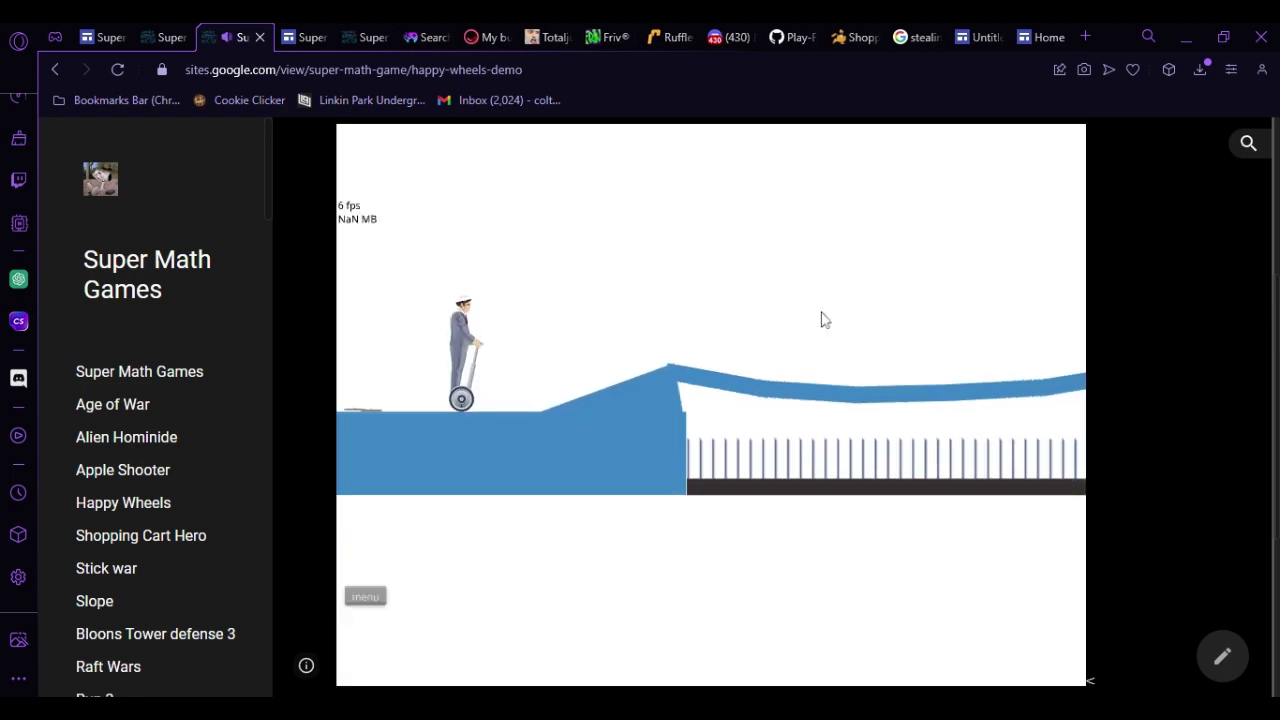
Test the game by riding the Segway character forward onto the ramp before the spikes.
key("Up")
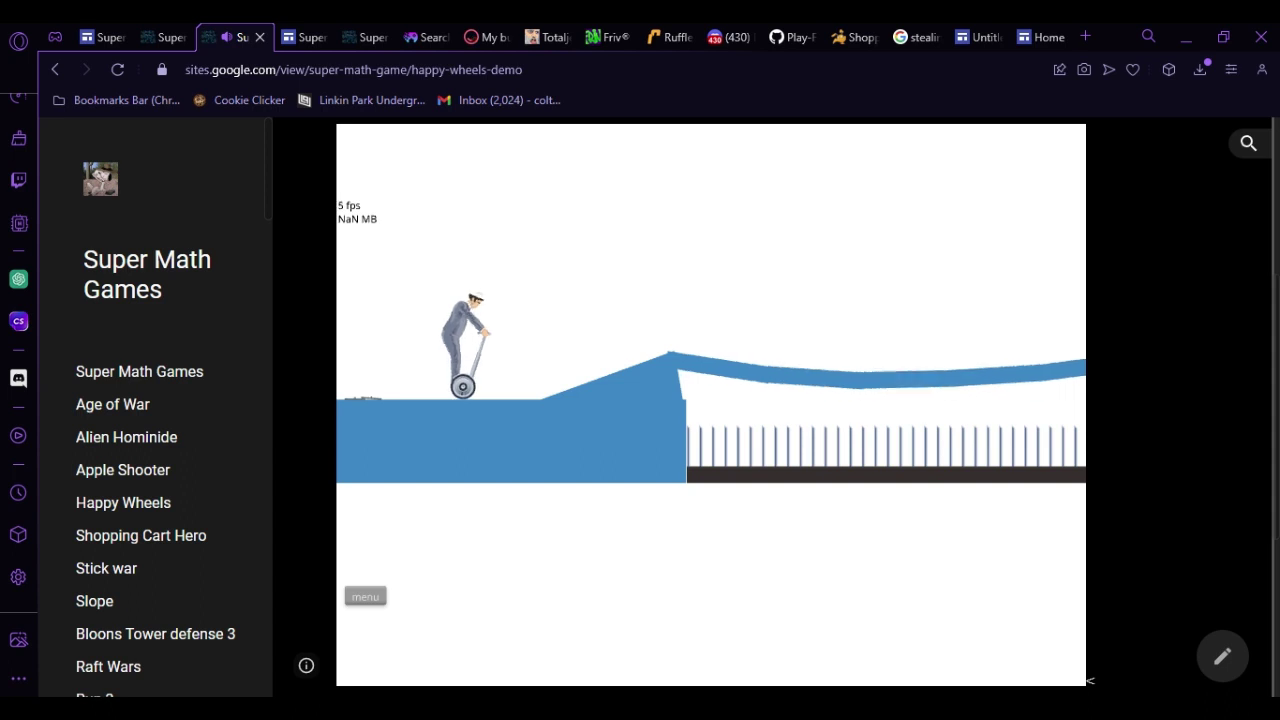
key("Up")
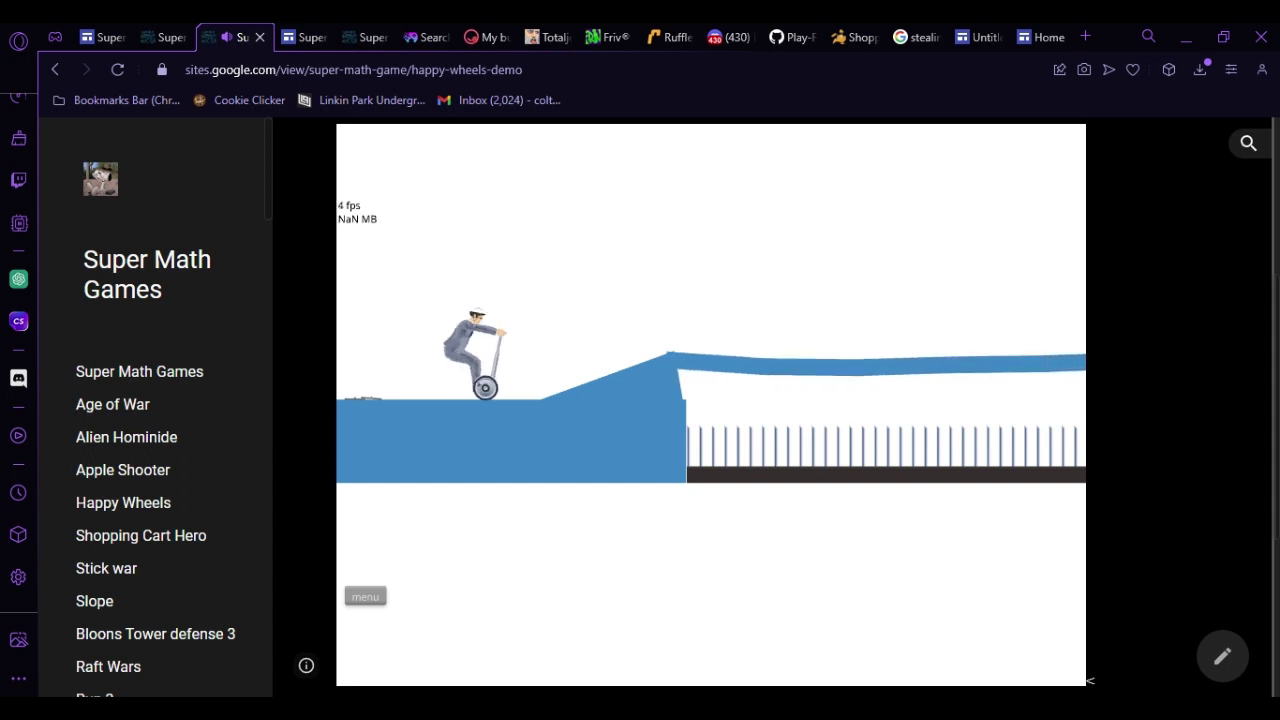
key("Up")
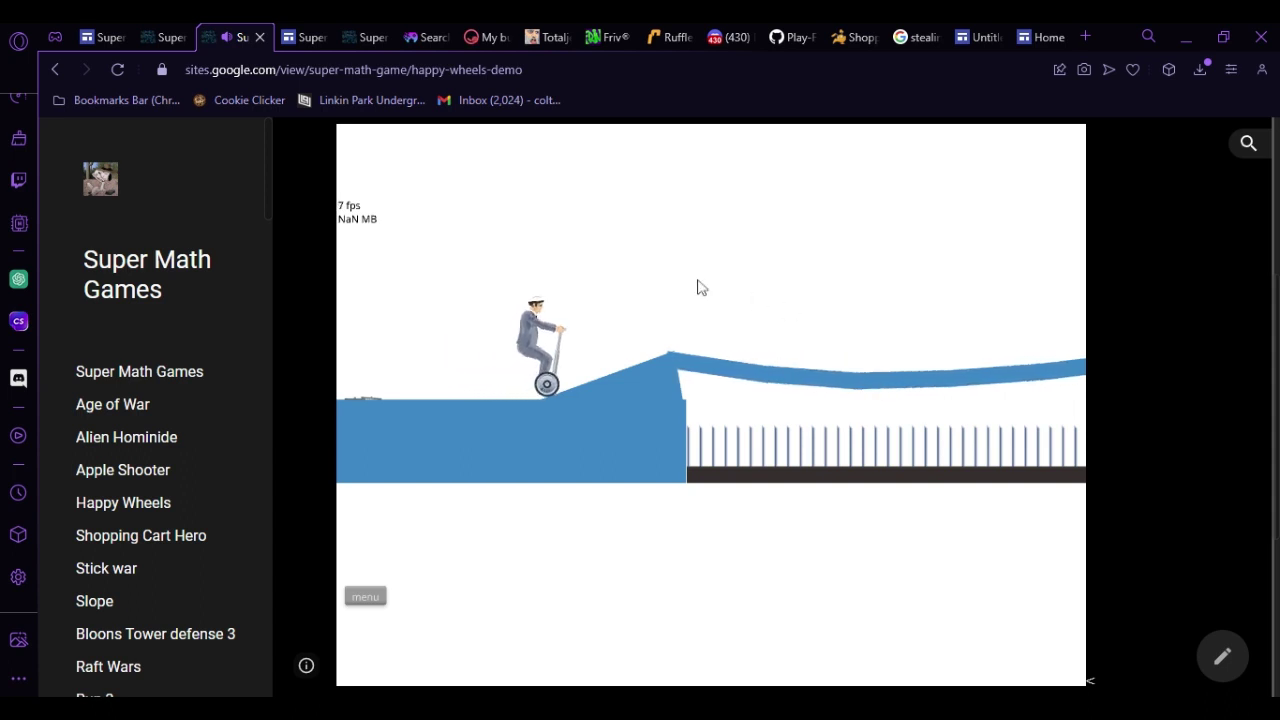
key("Up")
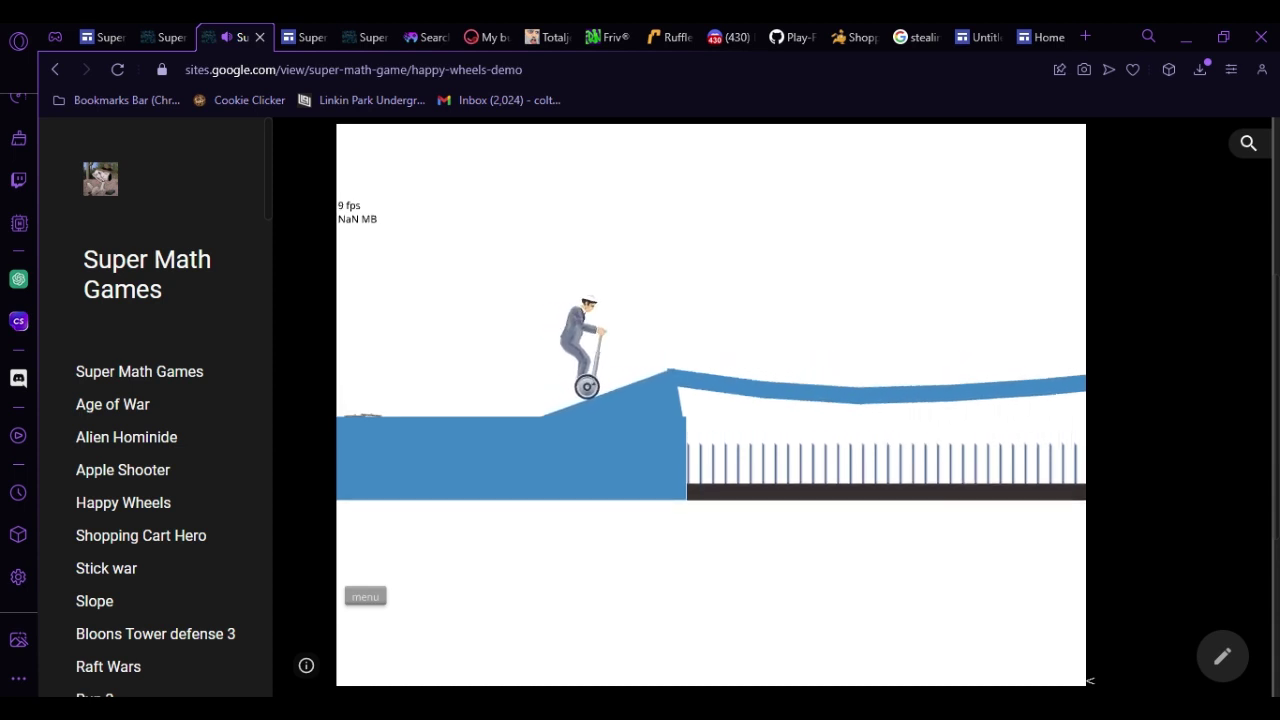